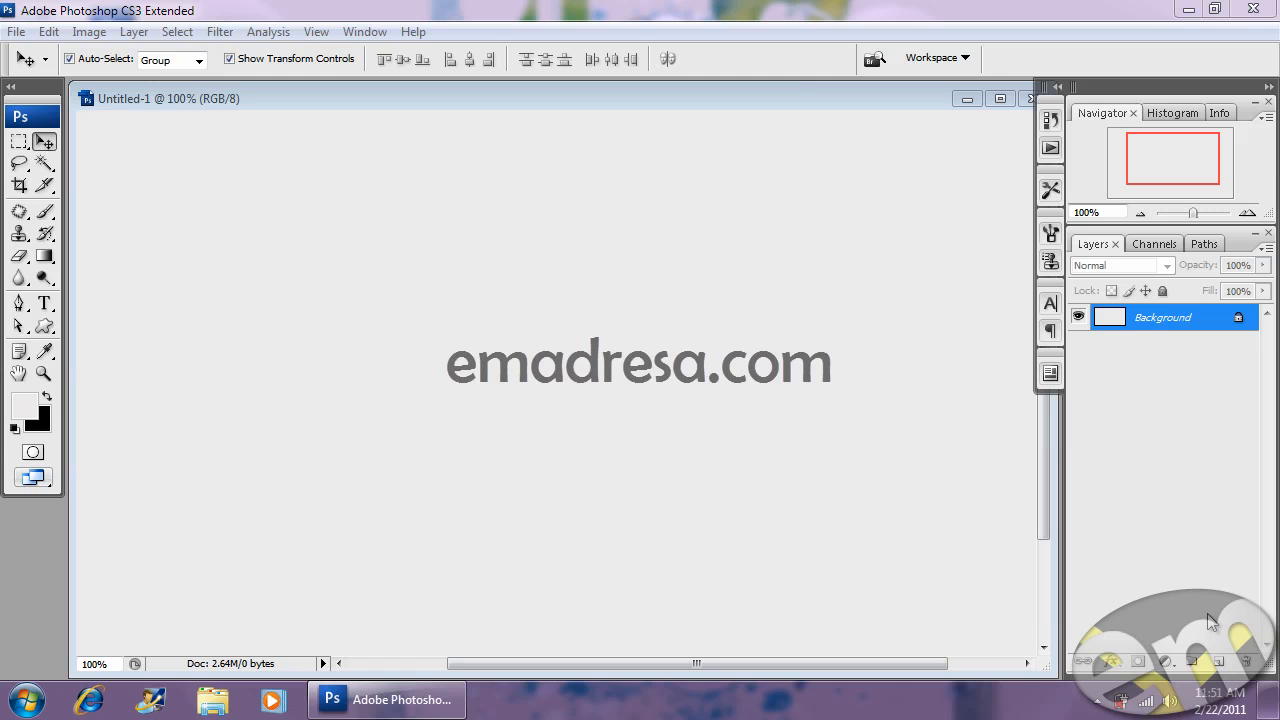
- Preview and zoom the asimm heart image in Windows Photo Viewer, then return to Photoshop's blank Untitled-1
{"action": "left_click", "coordinate": [1188, 10]}
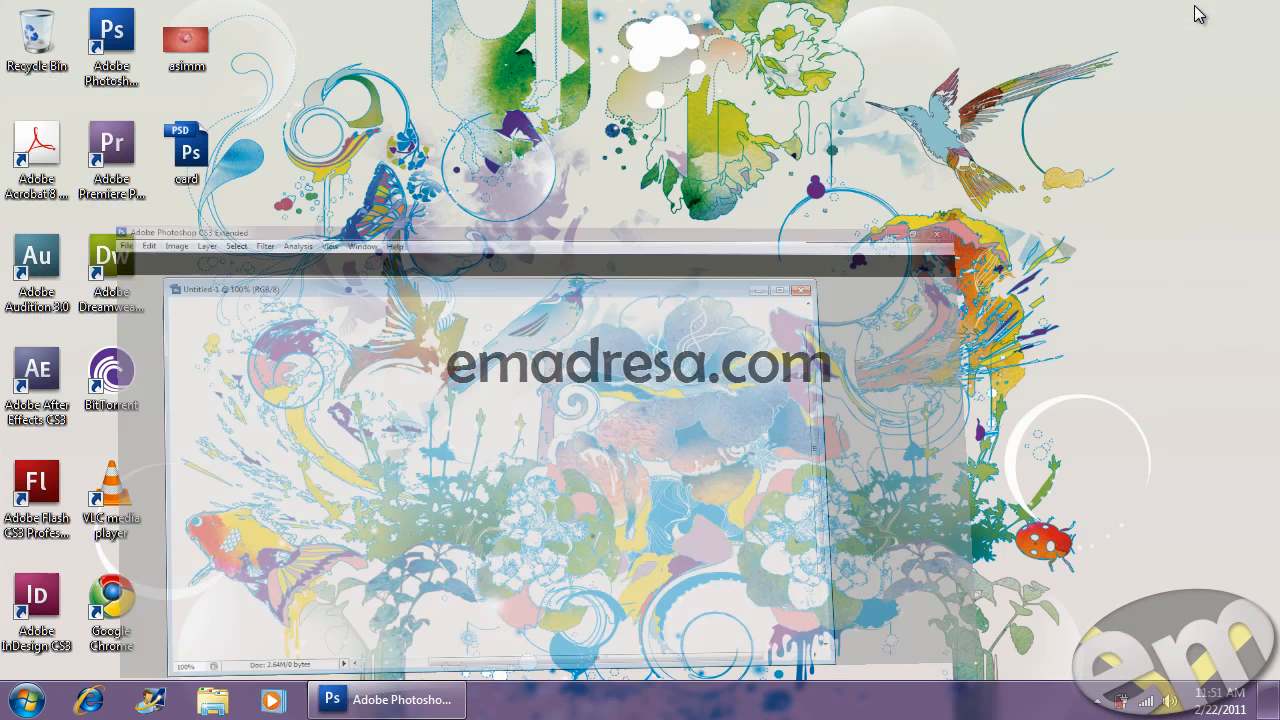
{"action": "double_click", "coordinate": [187, 43]}
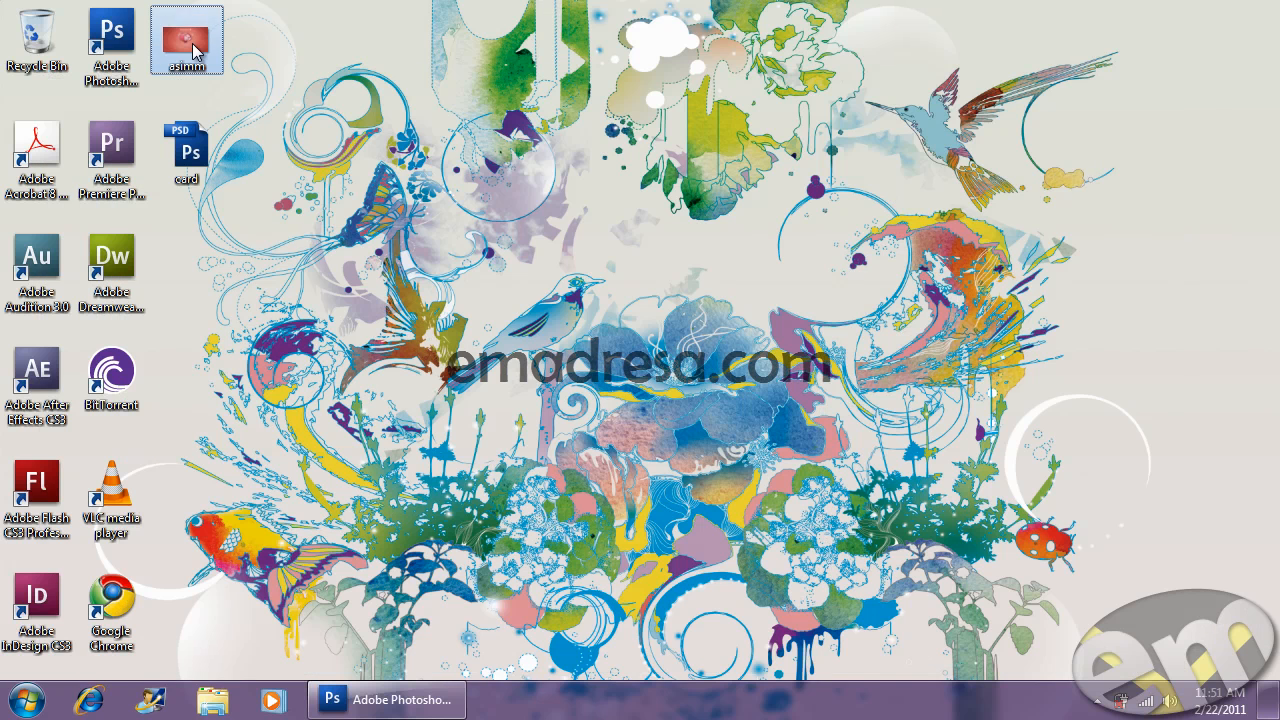
{"action": "scroll", "coordinate": [537, 439], "scroll_direction": "up", "scroll_amount": 3}
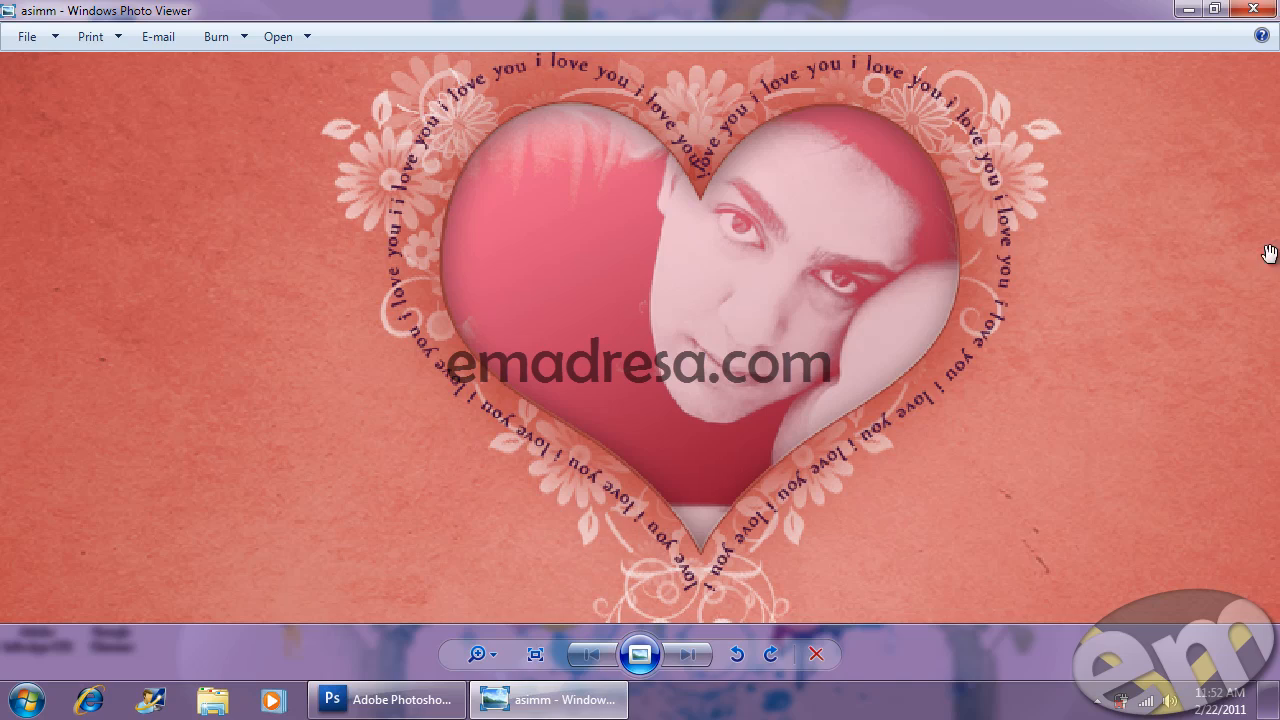
{"action": "key", "text": "alt+F4"}
{"action": "key", "text": "alt+Tab"}
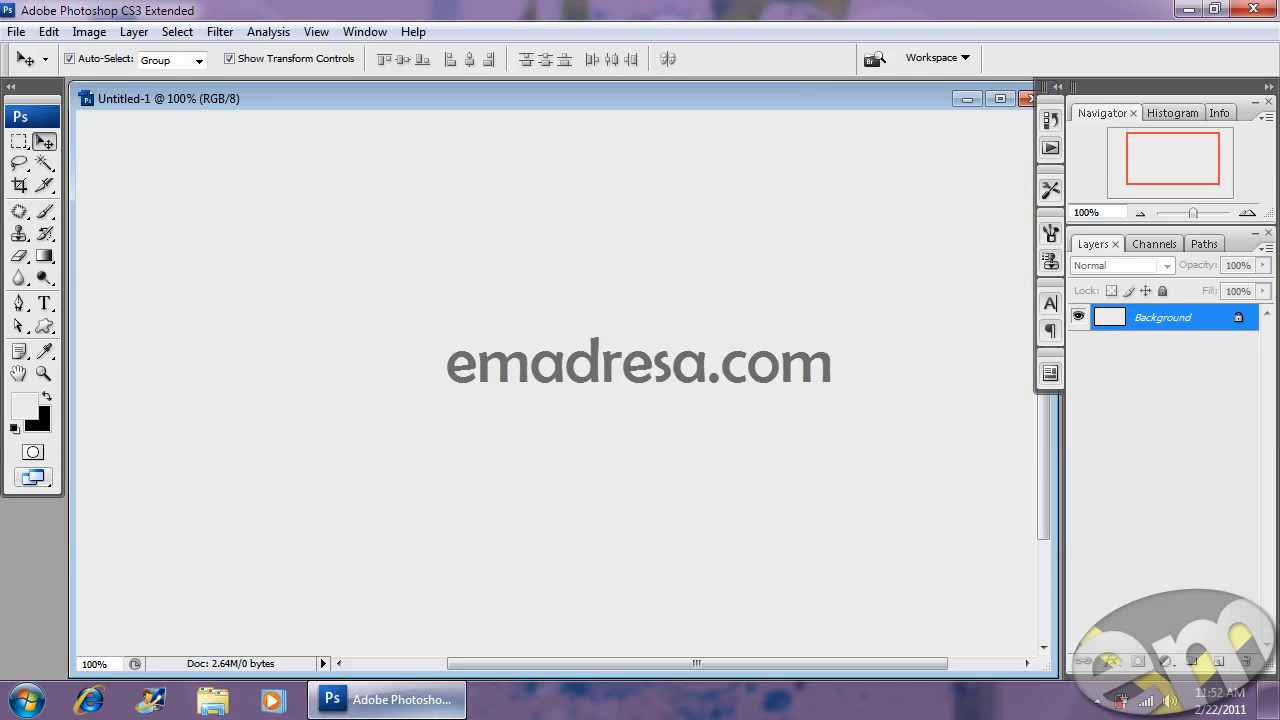
- Select the Ellipse Tool from the shape tools and set its mode to Paths
{"action": "left_click", "coordinate": [44, 327]}
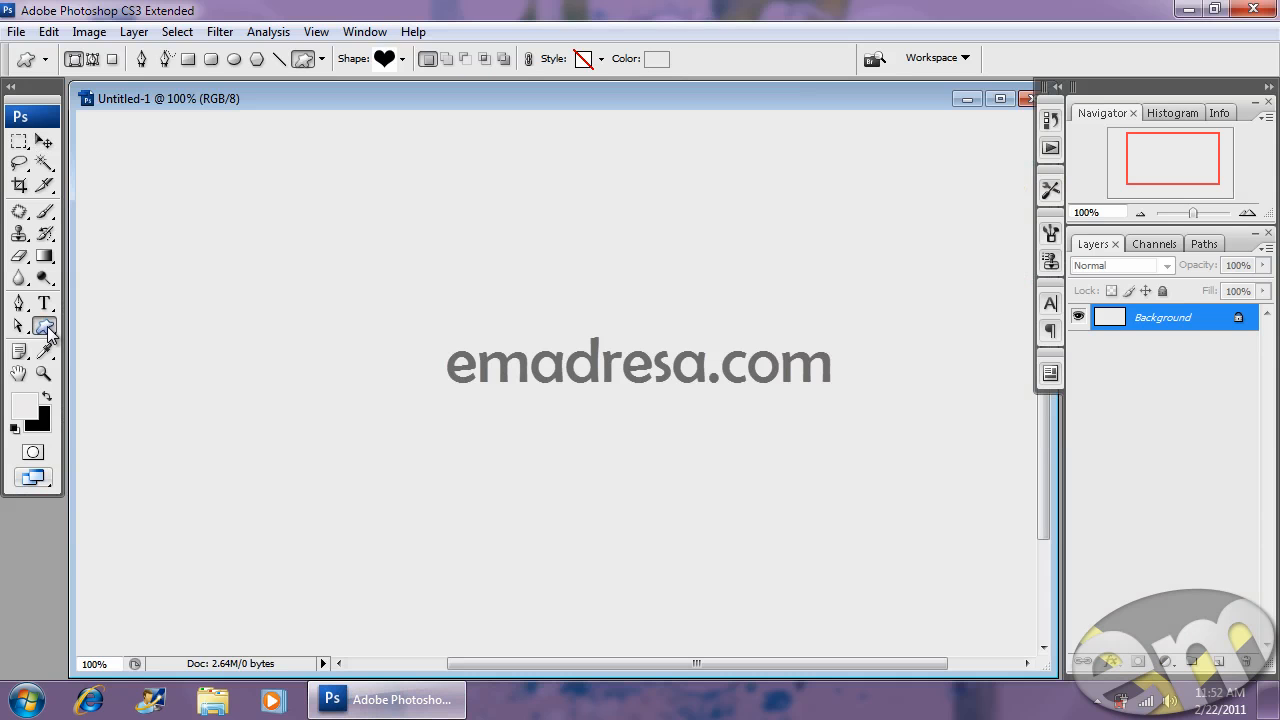
{"action": "left_click", "coordinate": [44, 327]}
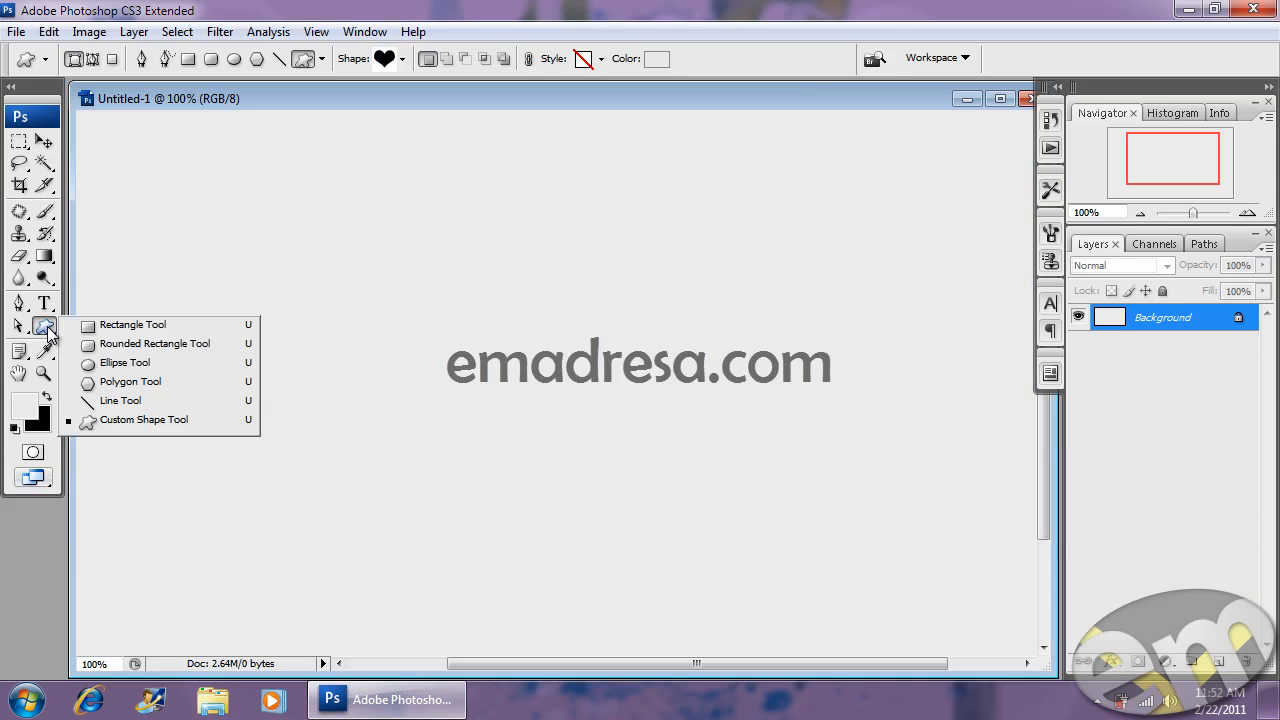
{"action": "left_click", "coordinate": [125, 363]}
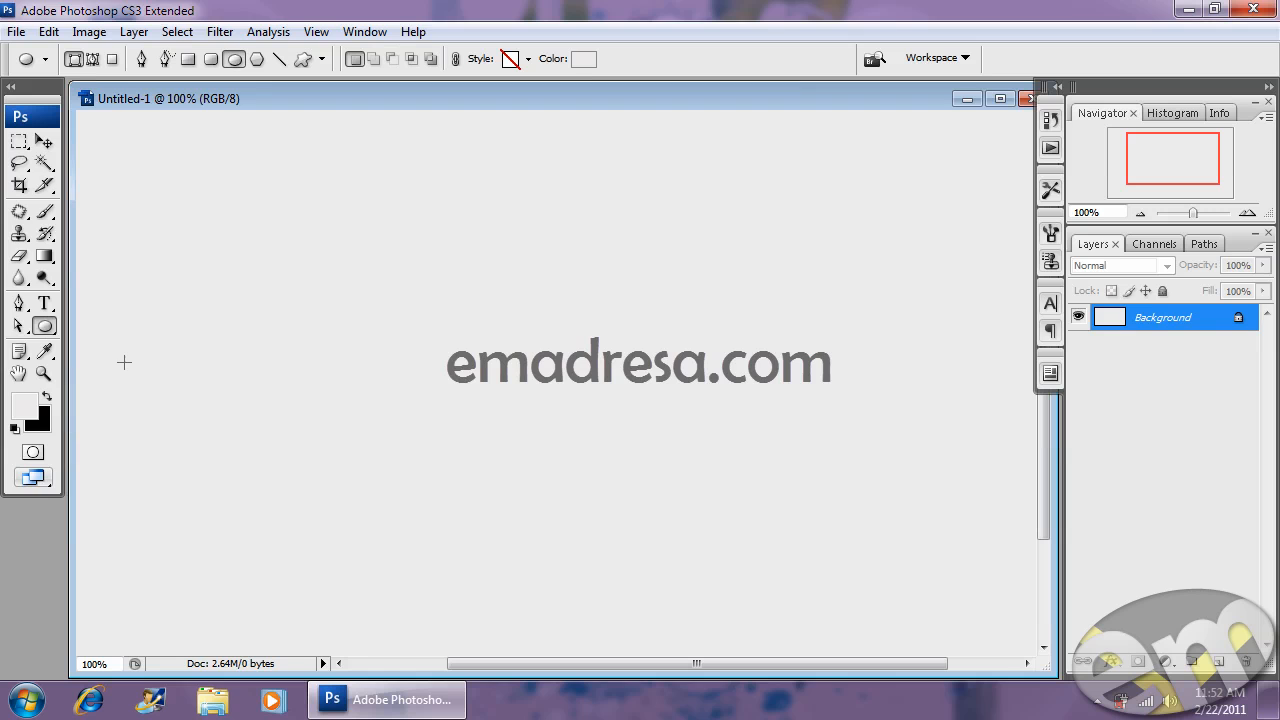
{"action": "left_click", "coordinate": [93, 59]}
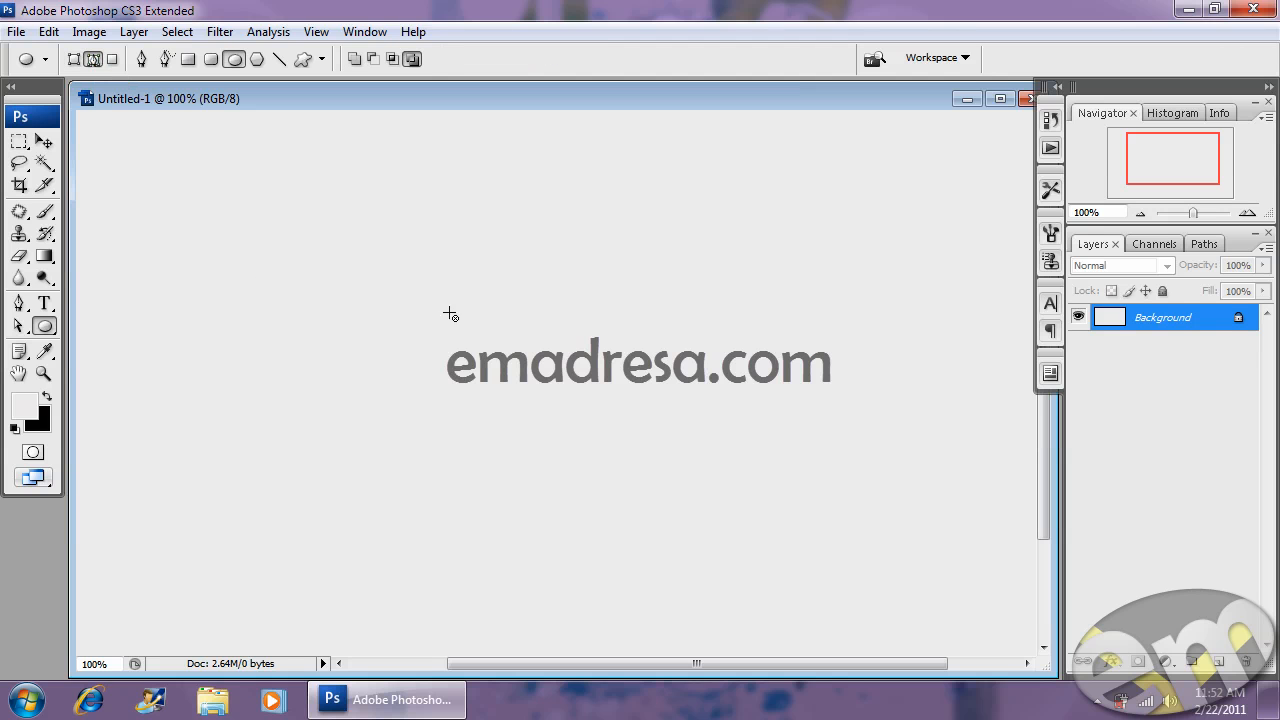
- Draw a large circle path across the canvas centre and choose a 30 pt type size
{"action": "left_click_drag", "start_coordinate": [436, 264], "coordinate": [739, 550]}
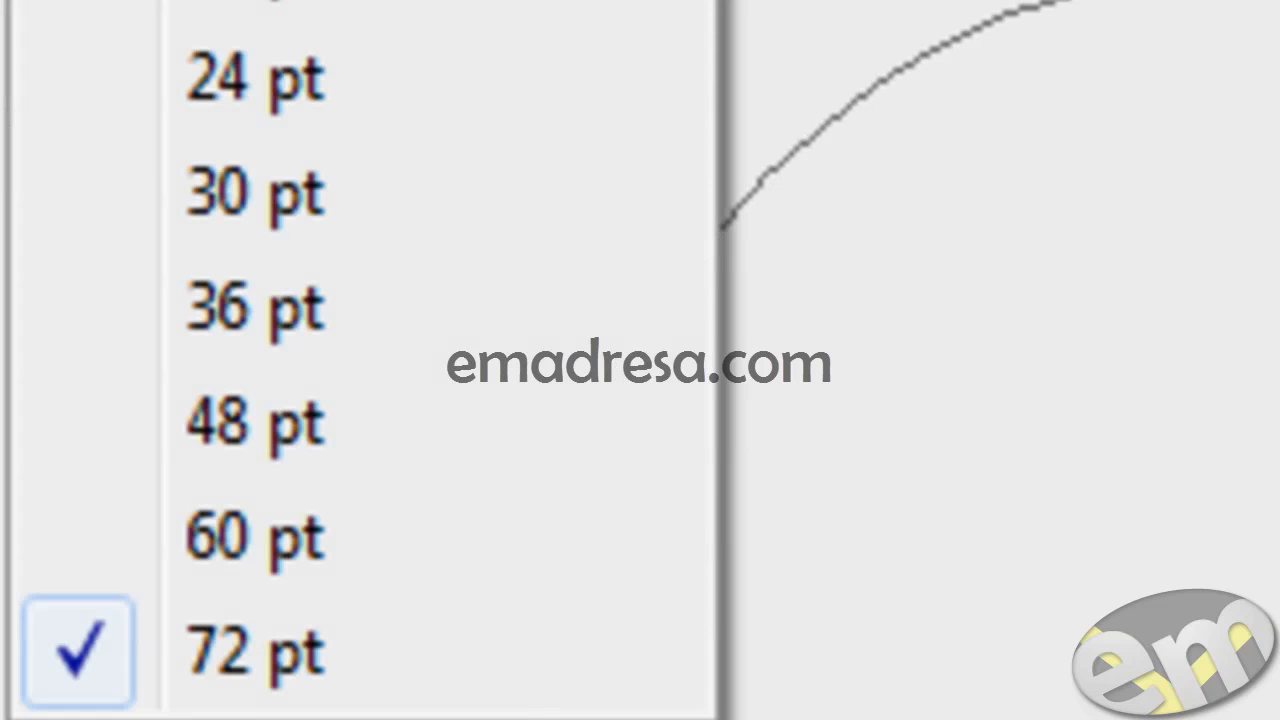
{"action": "left_click", "coordinate": [429, 229]}
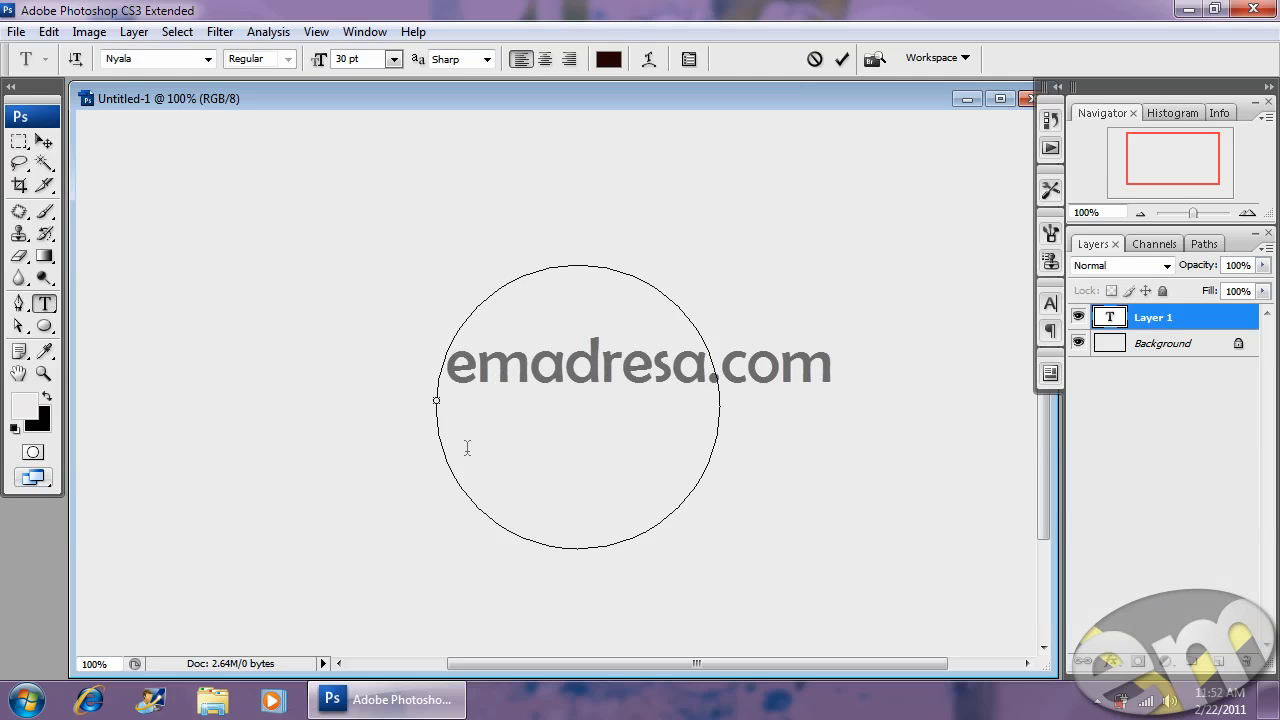
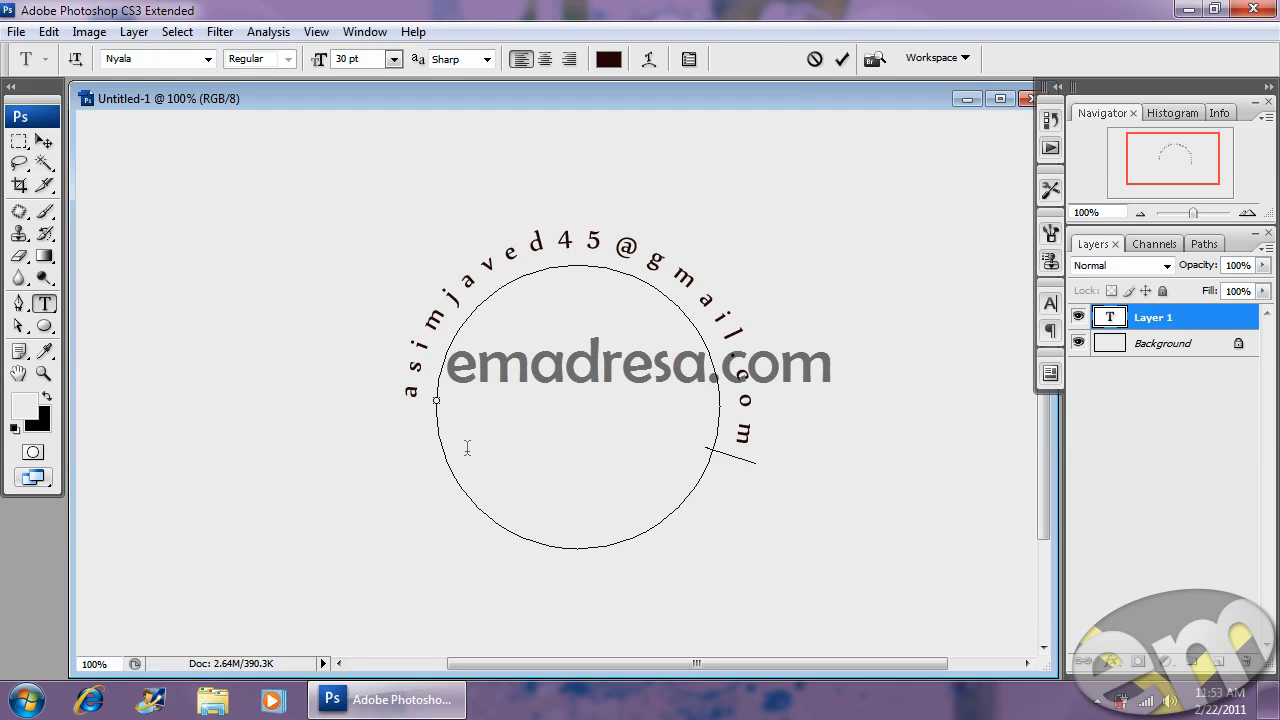
- Select the circle text and set it to 28 pt with 9 pt leading in the Character palette
{"action": "double_click", "coordinate": [603, 245]}
{"action": "double_click", "coordinate": [598, 244]}
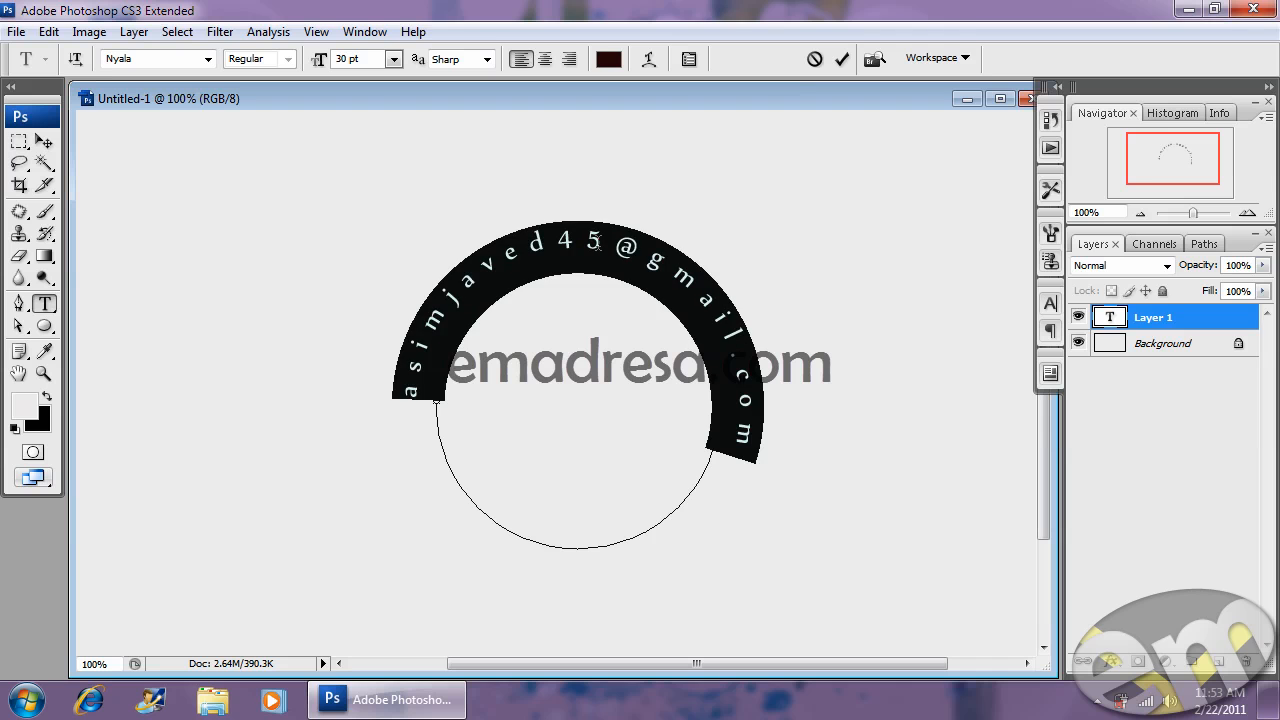
{"action": "left_click", "coordinate": [690, 60]}
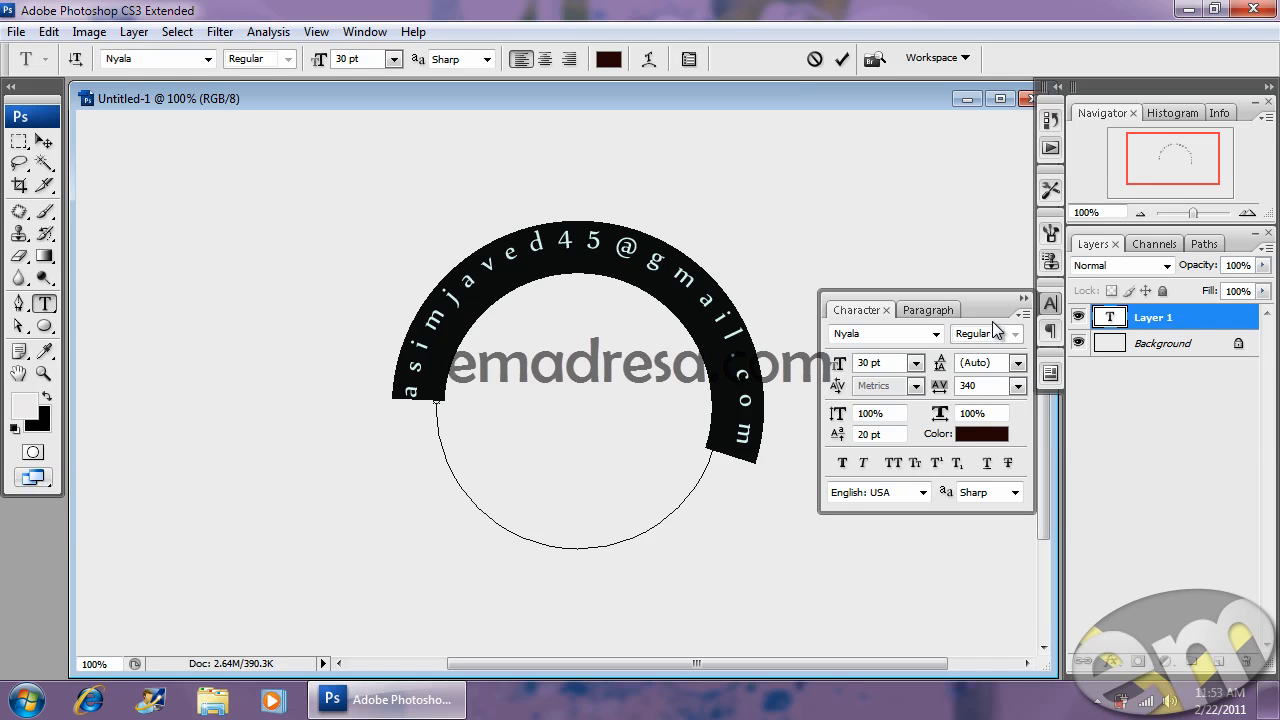
{"action": "left_click_drag", "start_coordinate": [845, 368], "coordinate": [840, 369]}
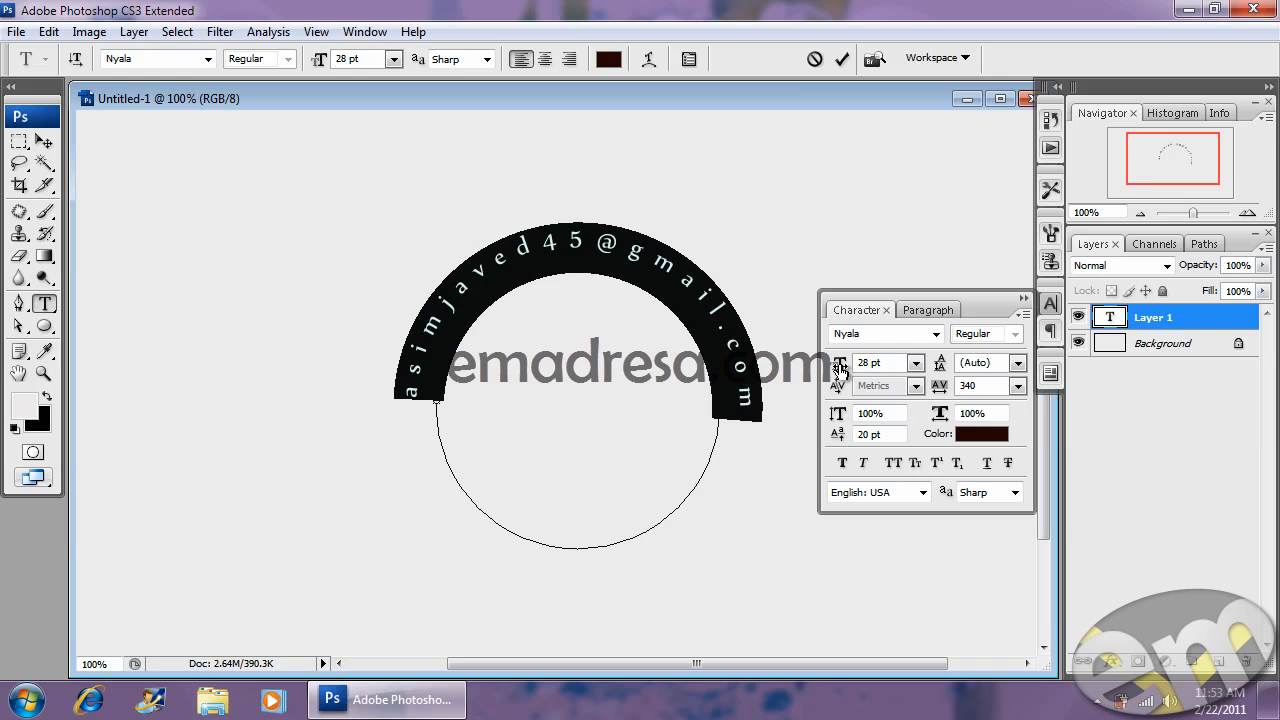
{"action": "left_click_drag", "start_coordinate": [939, 366], "coordinate": [974, 394]}
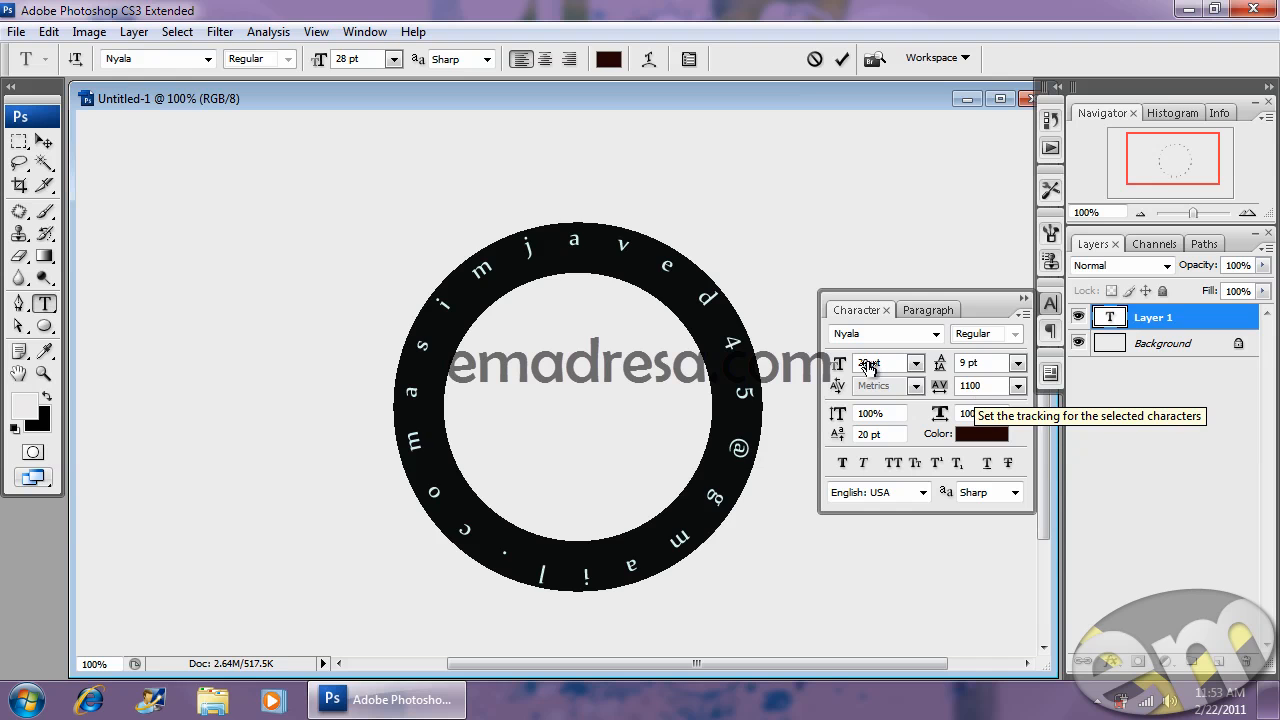
- Reselect all the circle text and adjust its baseline shift, leaving it ringing the circle at 1100 tracking
{"action": "left_click", "coordinate": [593, 250]}
{"action": "key", "text": "ctrl+a"}
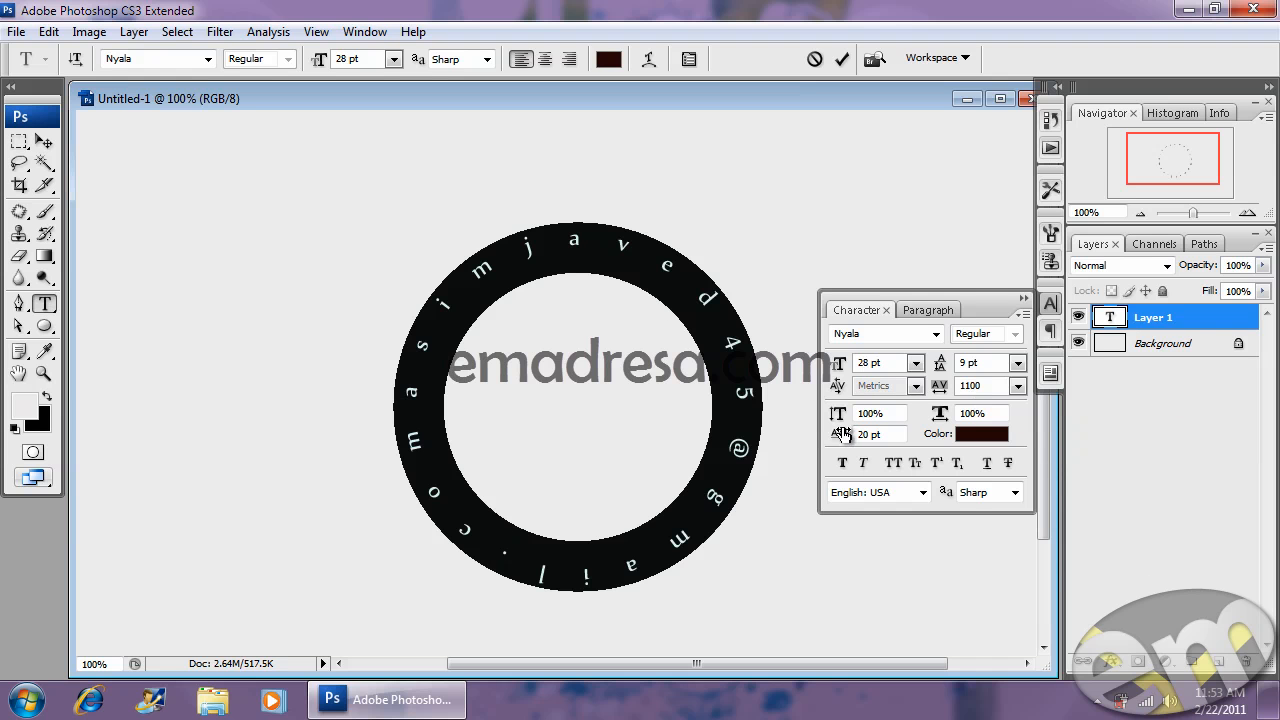
{"action": "left_click", "coordinate": [715, 308]}
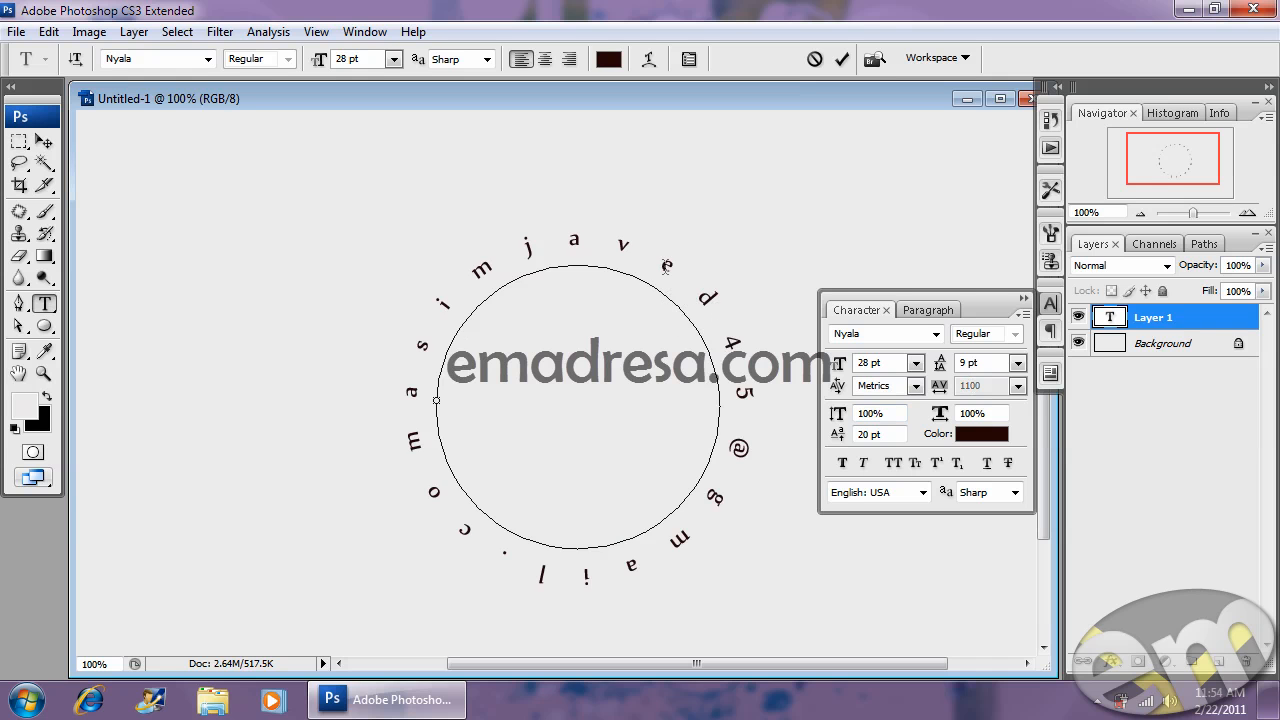
{"action": "key", "text": "ctrl+a"}
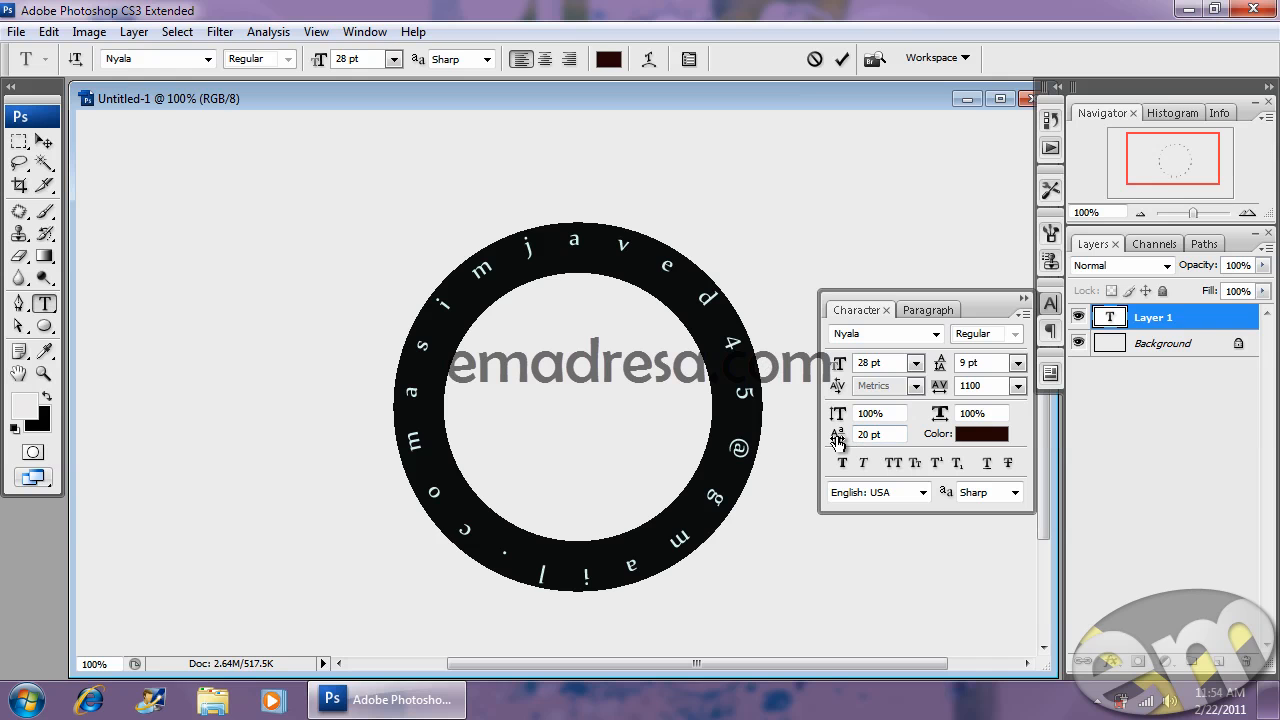
{"action": "mouse_move", "coordinate": [837, 440]}
{"action": "left_mouse_down"}
{"action": "mouse_move", "coordinate": [855, 440]}
{"action": "mouse_move", "coordinate": [816, 441]}
{"action": "left_mouse_up"}
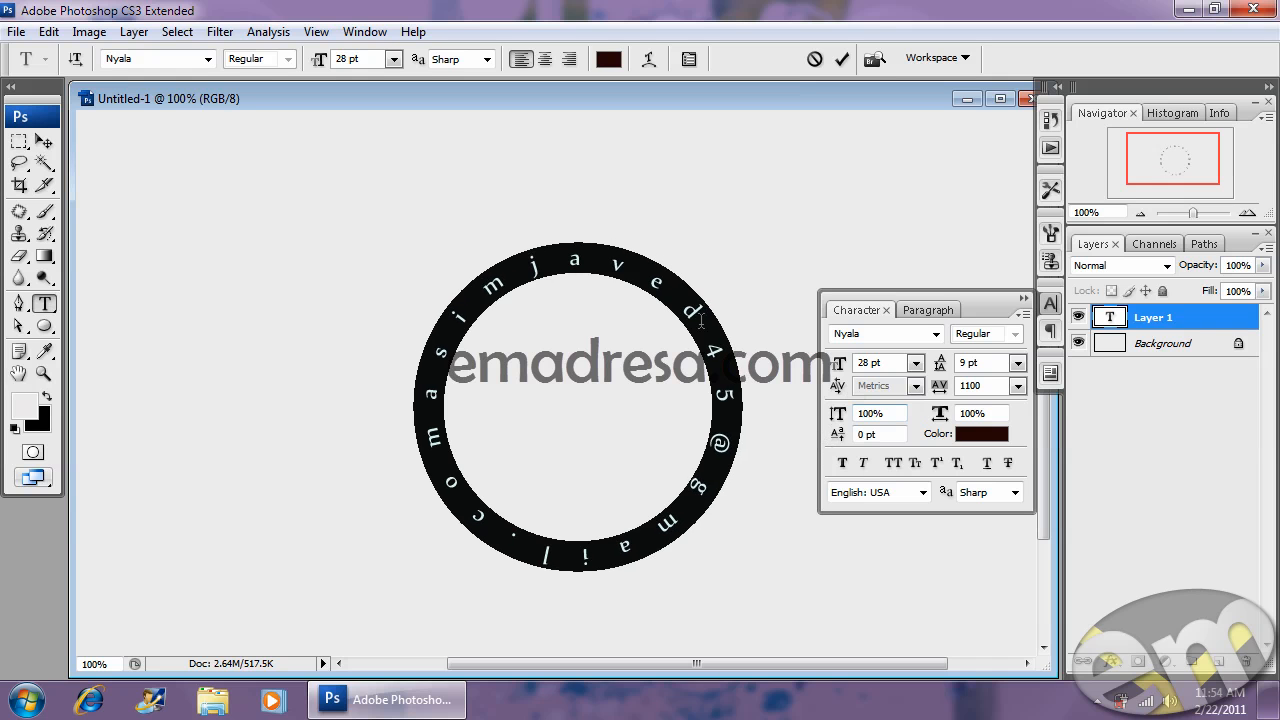
- Reduce the e-mail text's tracking to 0 so it forms a short upper-left arc
{"action": "left_click", "coordinate": [692, 313]}
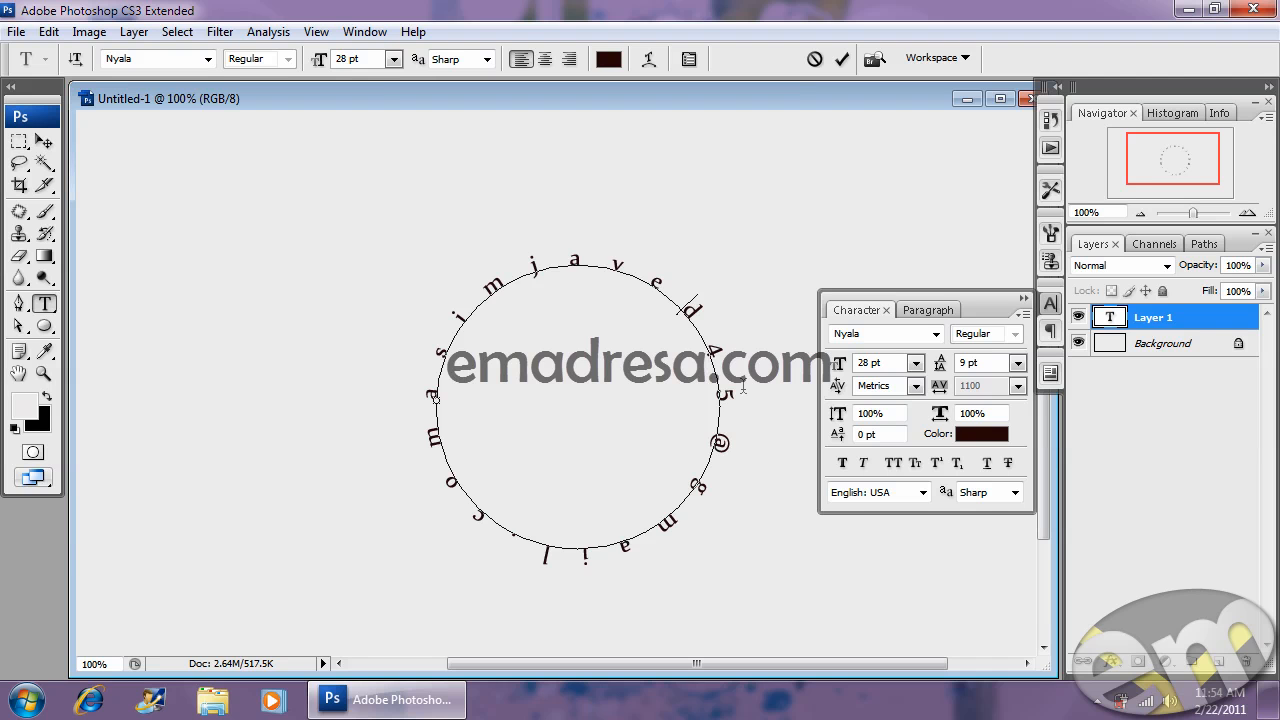
{"action": "key", "text": "ctrl+a"}
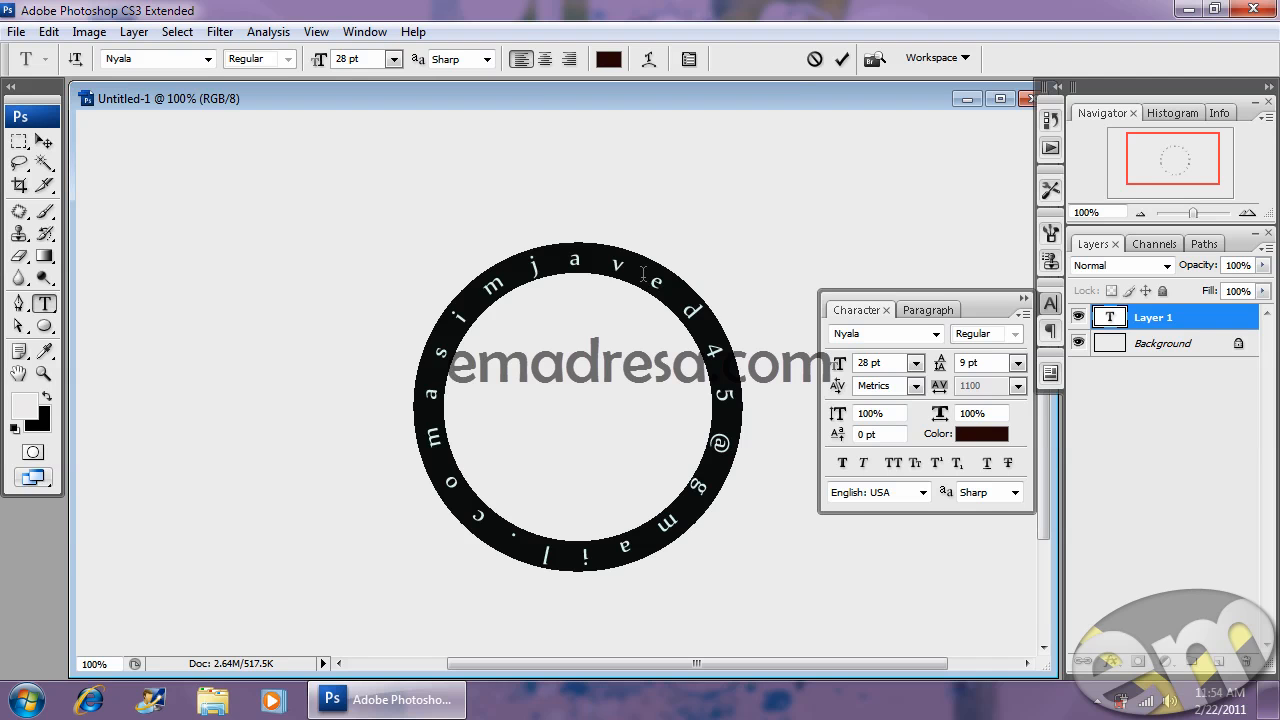
{"action": "left_click_drag", "start_coordinate": [952, 392], "coordinate": [886, 401]}
{"action": "left_click", "coordinate": [476, 282]}
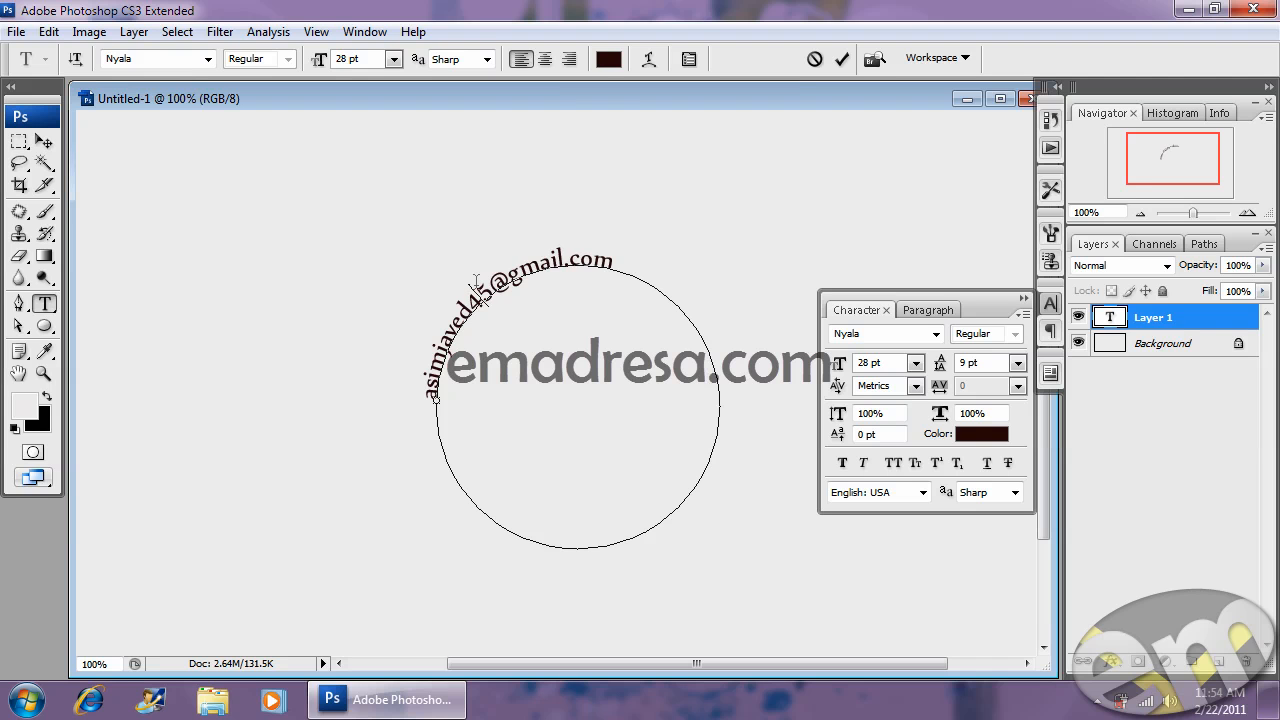
{"action": "left_click", "coordinate": [1025, 301]}
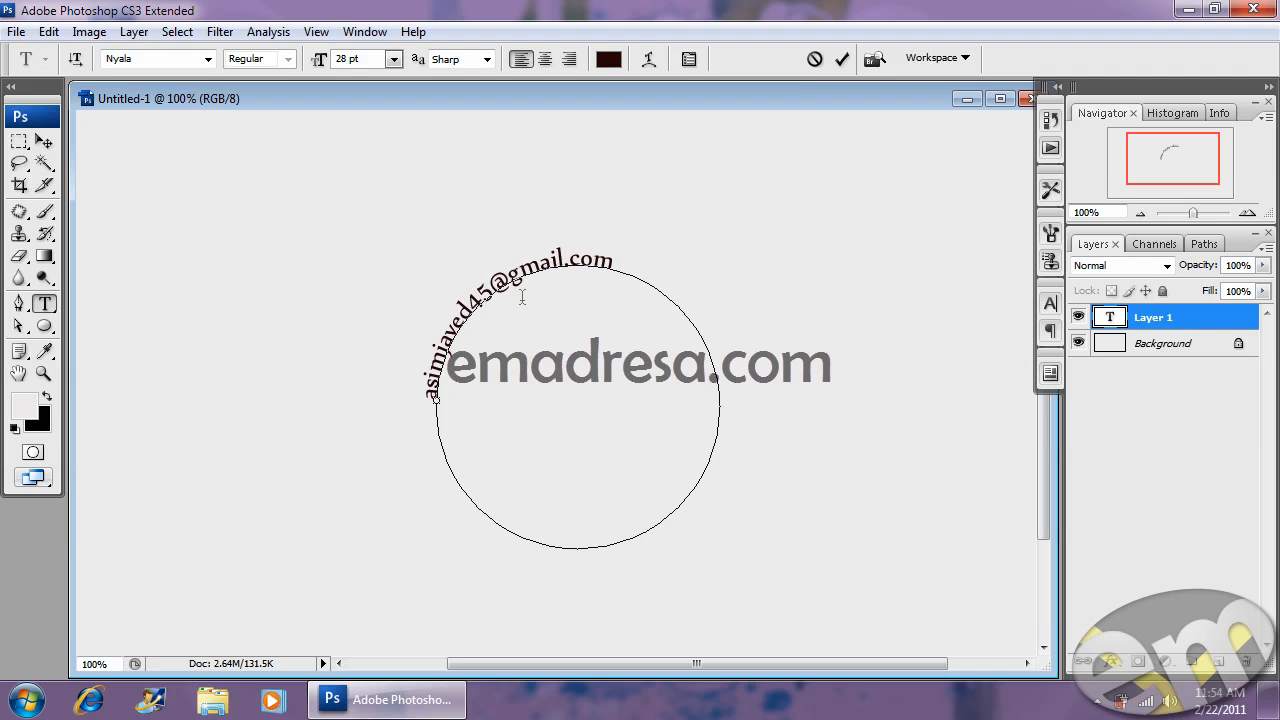
- Rotate the curved e-mail text with Free Transform, then deselect its layer
{"action": "left_click", "coordinate": [43, 143]}
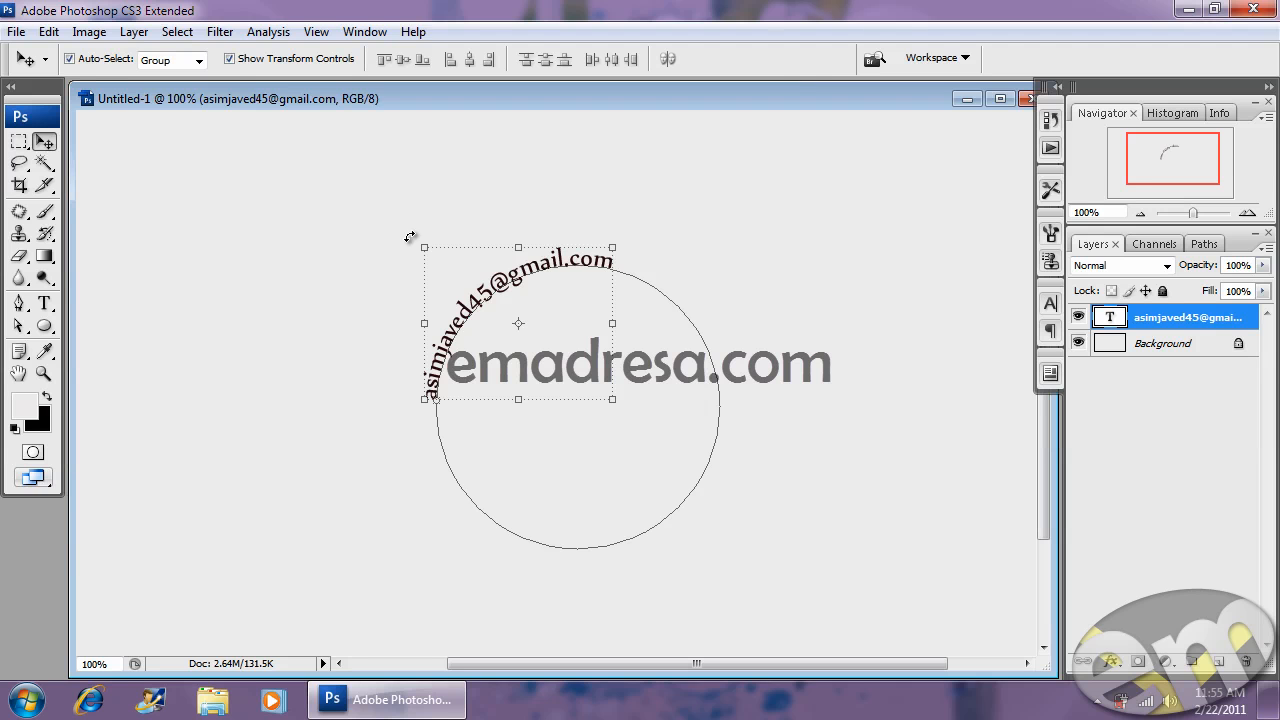
{"action": "key", "text": "ctrl+t"}
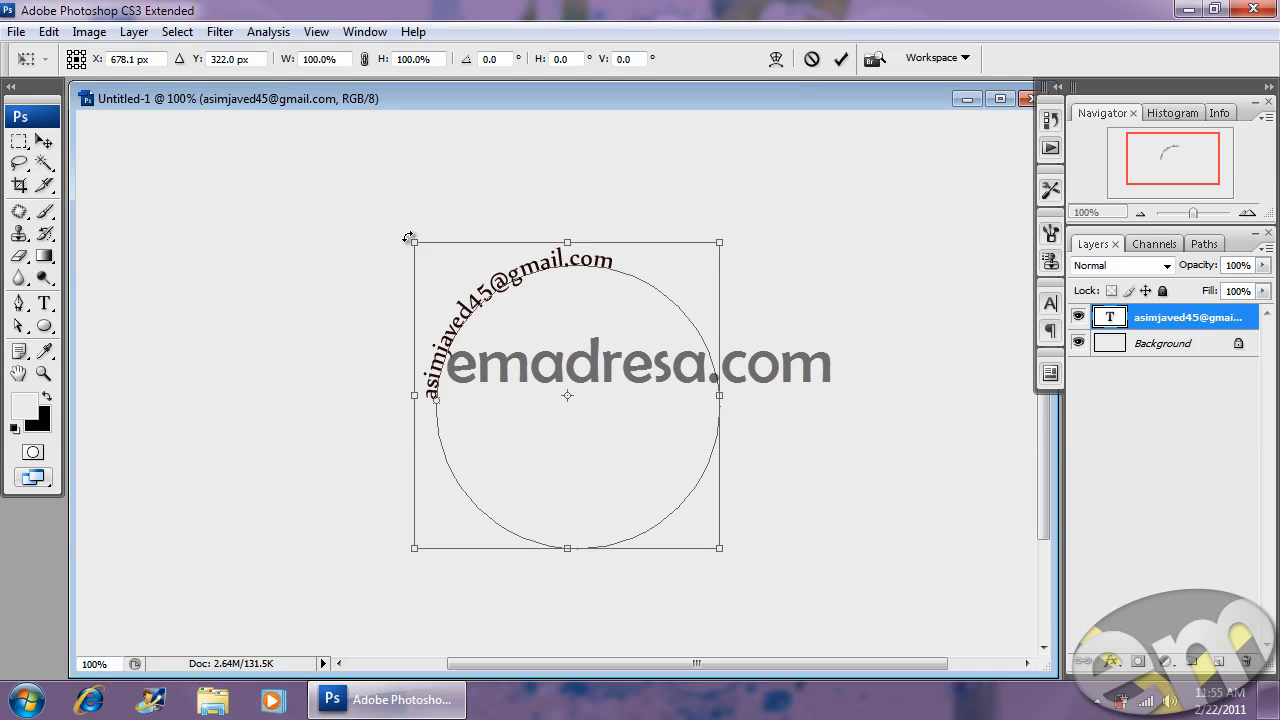
{"action": "left_click_drag", "start_coordinate": [399, 234], "coordinate": [497, 198]}
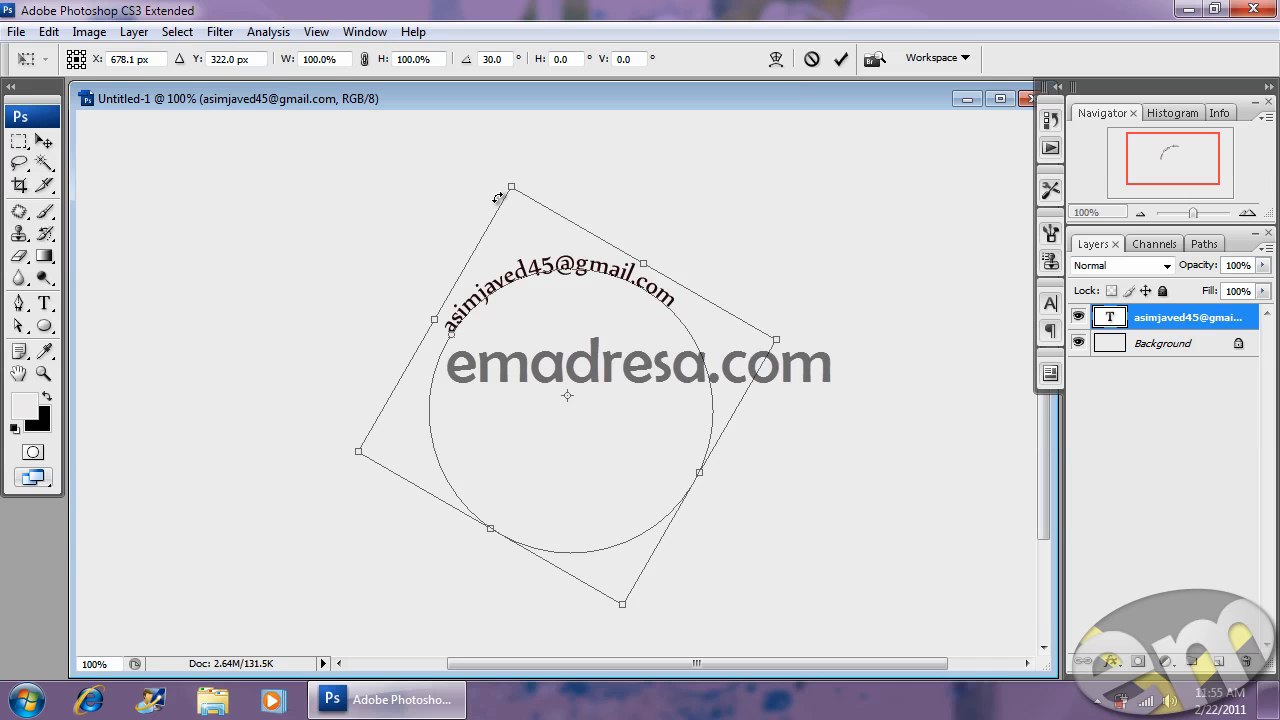
{"action": "left_click_drag", "start_coordinate": [497, 198], "coordinate": [535, 230]}
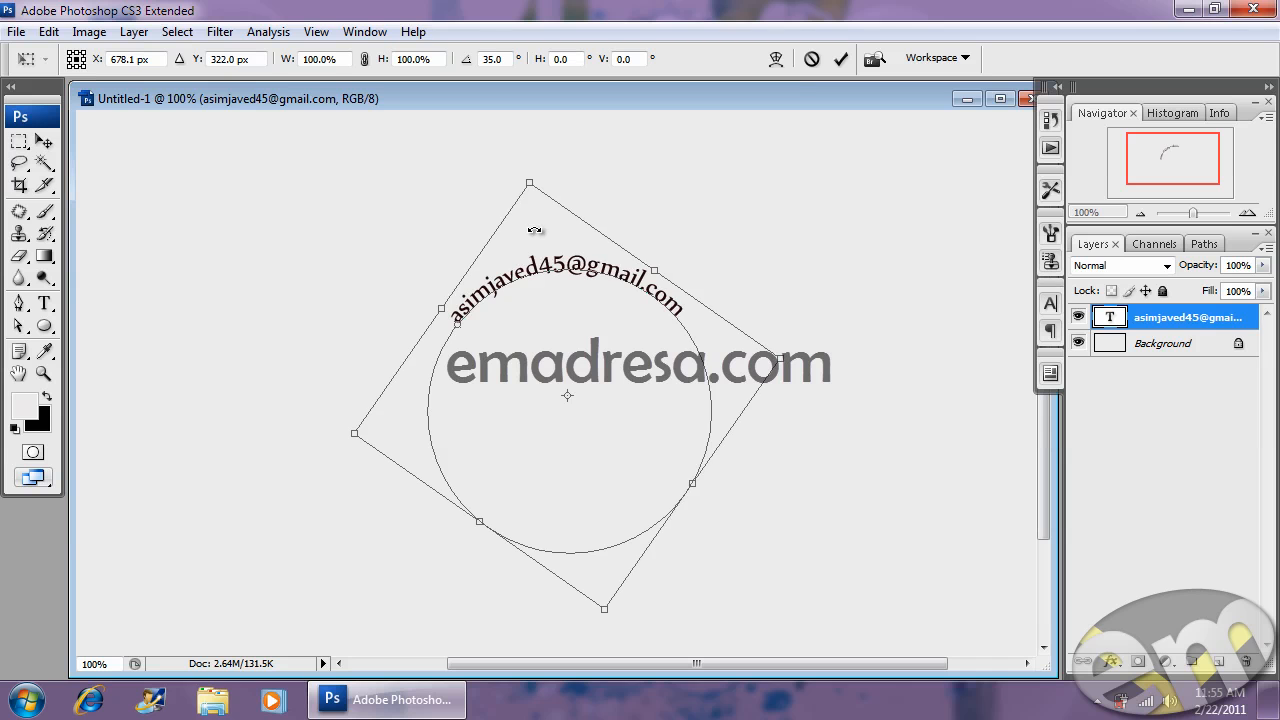
{"action": "key", "text": "Escape"}
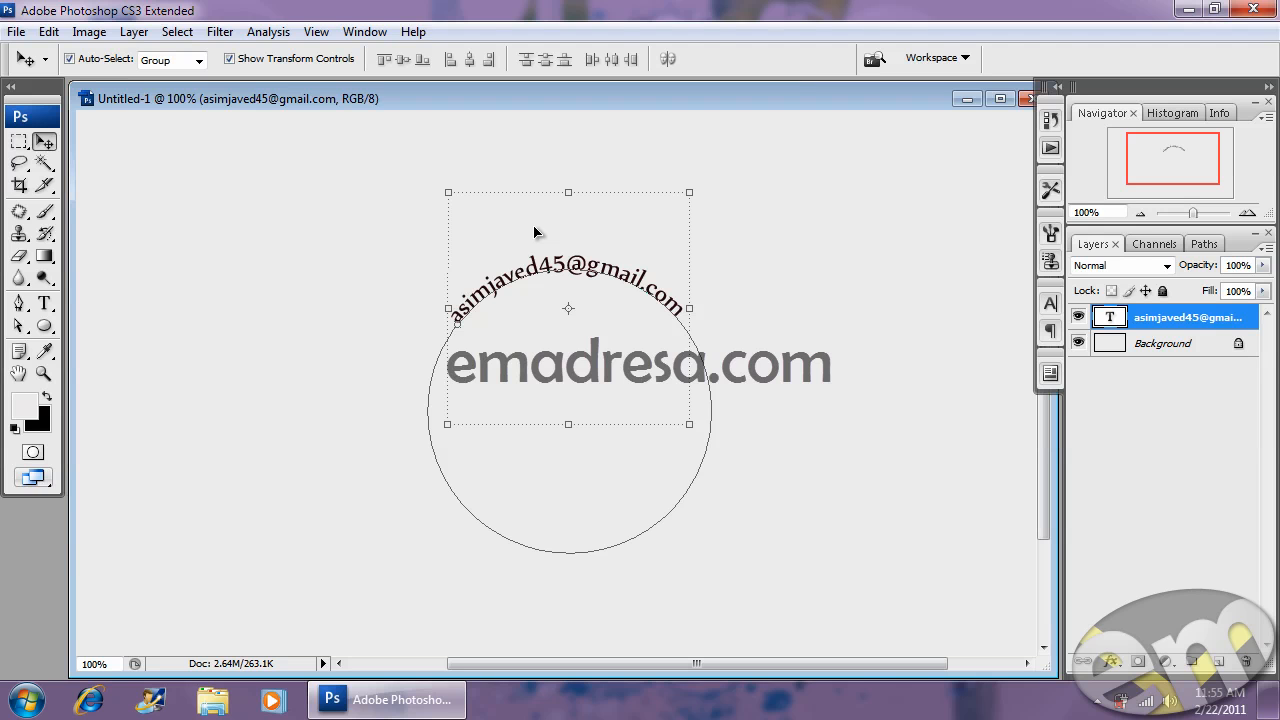
{"action": "left_click", "coordinate": [400, 297]}
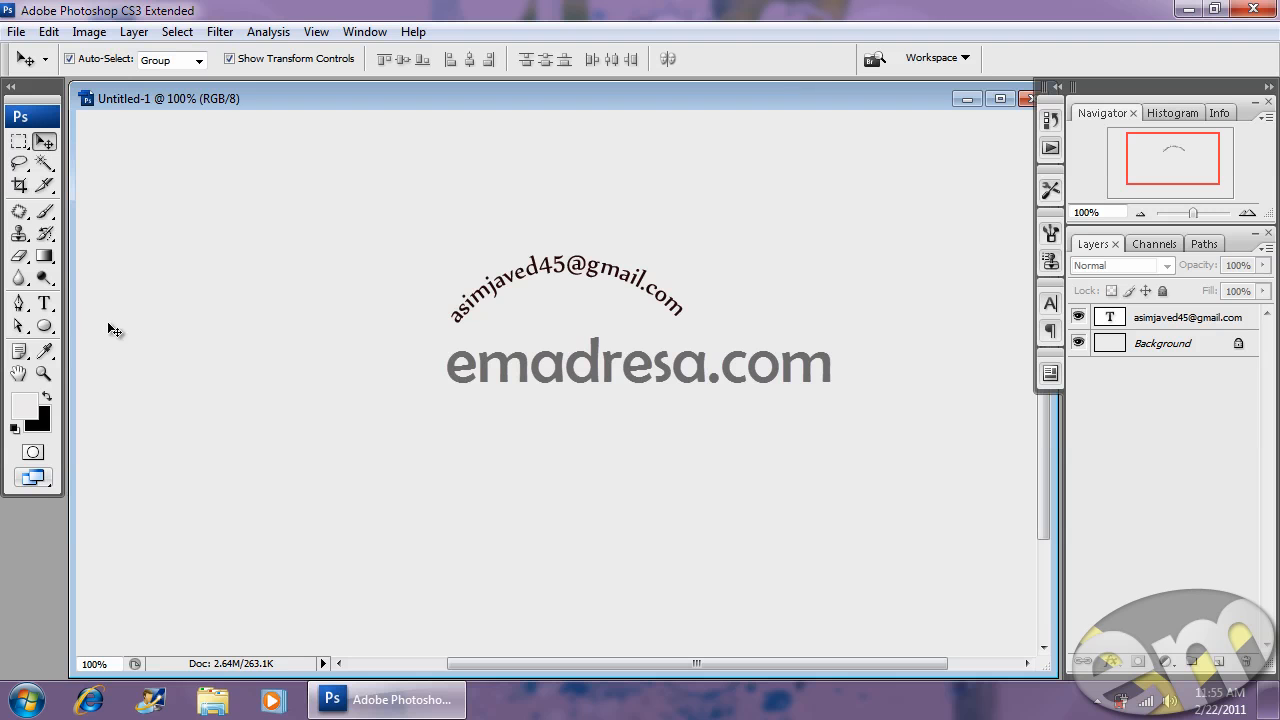
- Flip the e-mail text vertically onto the circle's underside
{"action": "left_click", "coordinate": [45, 304]}
{"action": "left_click", "coordinate": [621, 268]}
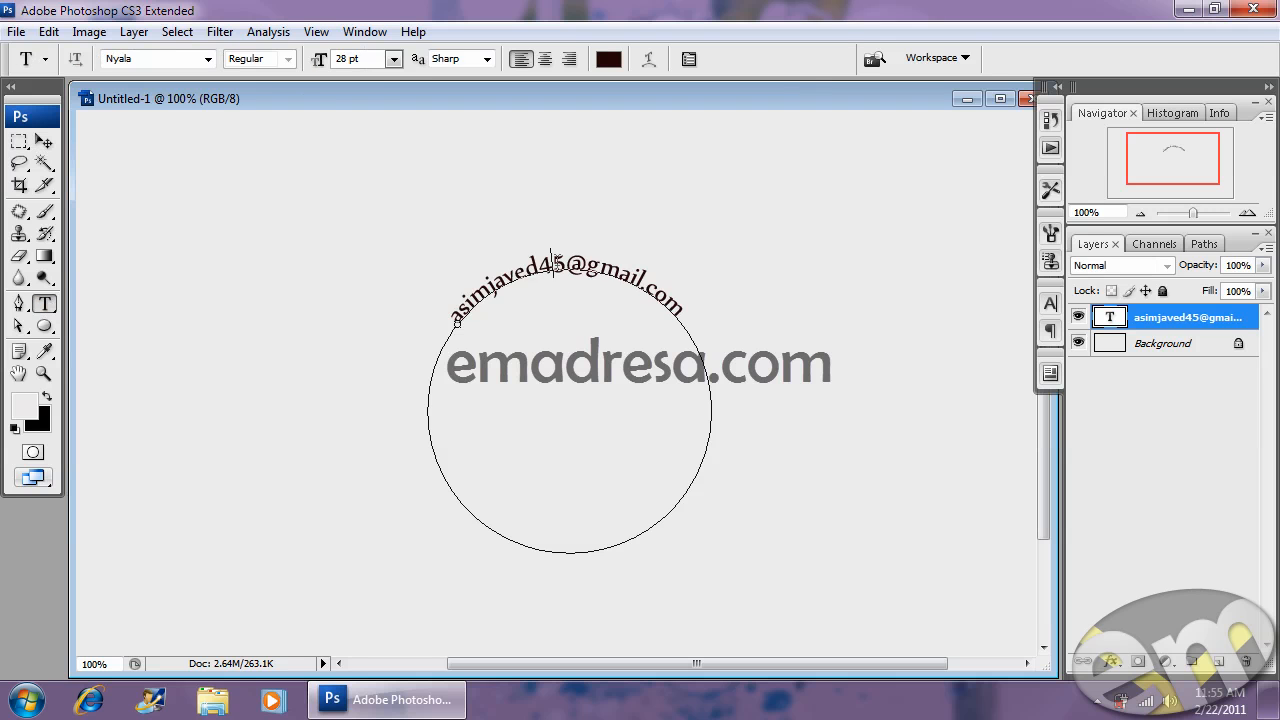
{"action": "key", "text": "ctrl+a"}
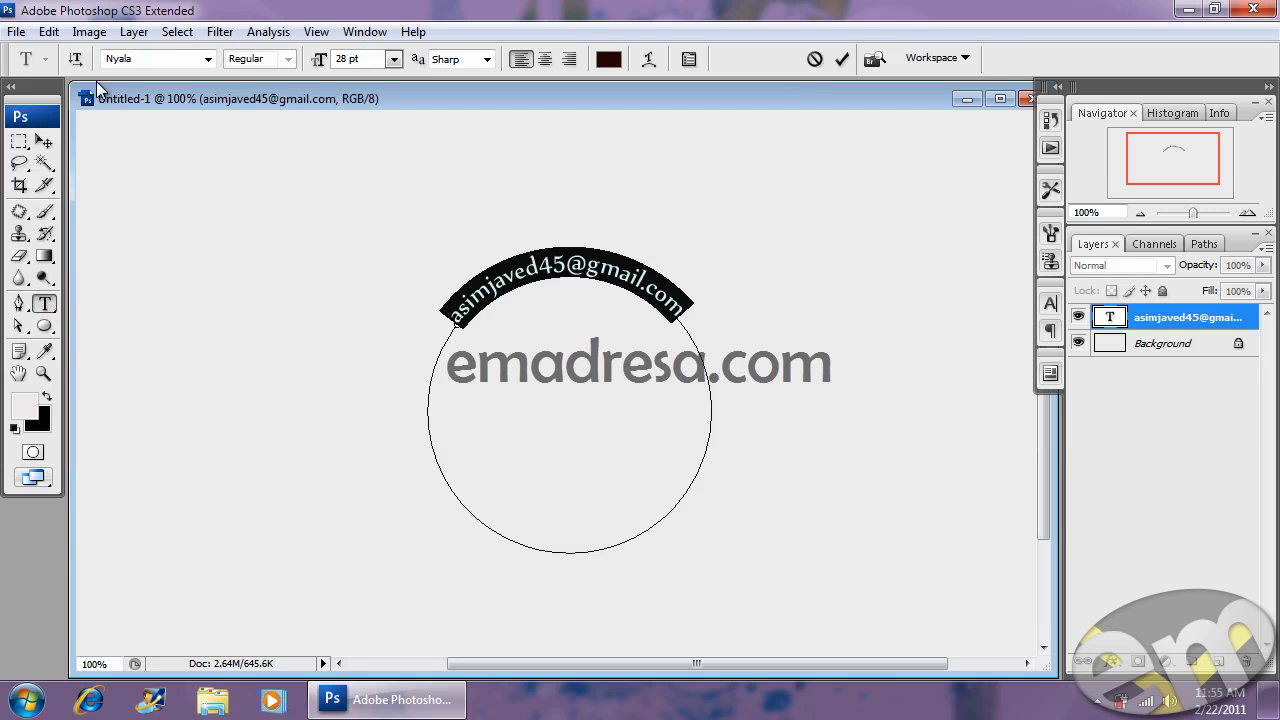
{"action": "left_click", "coordinate": [49, 31]}
{"action": "mouse_move", "coordinate": [142, 391]}
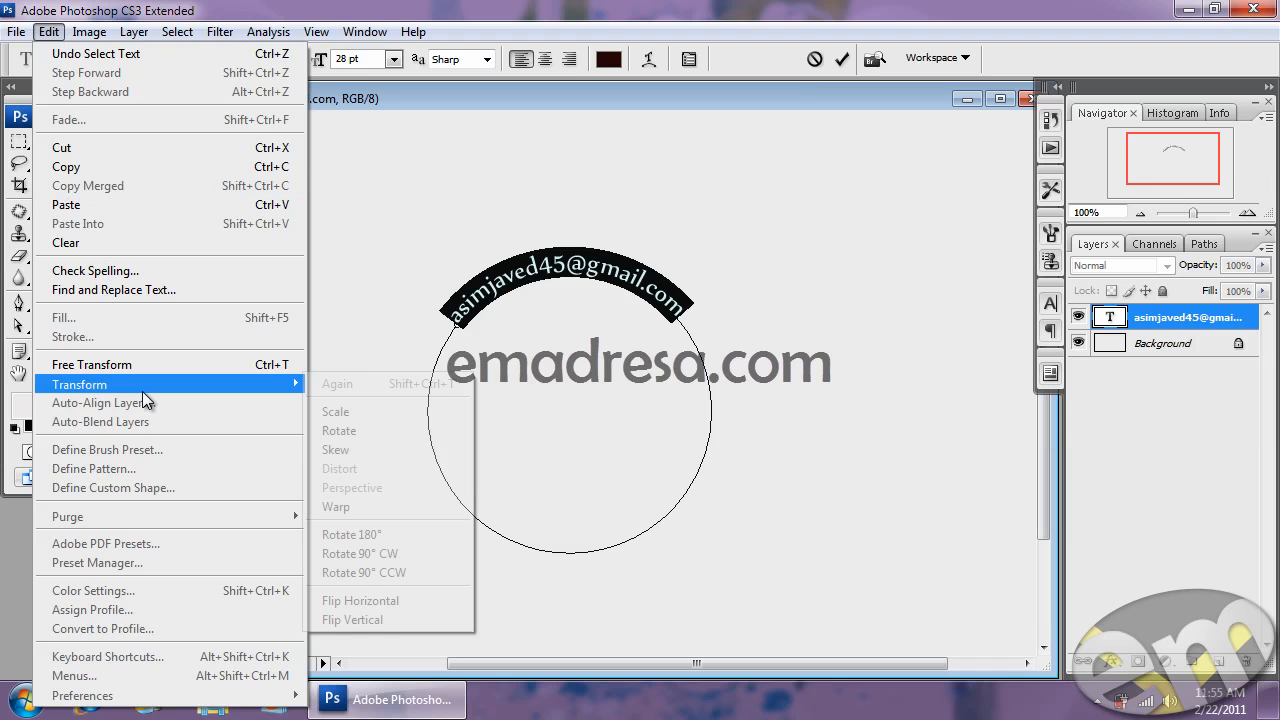
{"action": "left_click", "coordinate": [379, 619]}
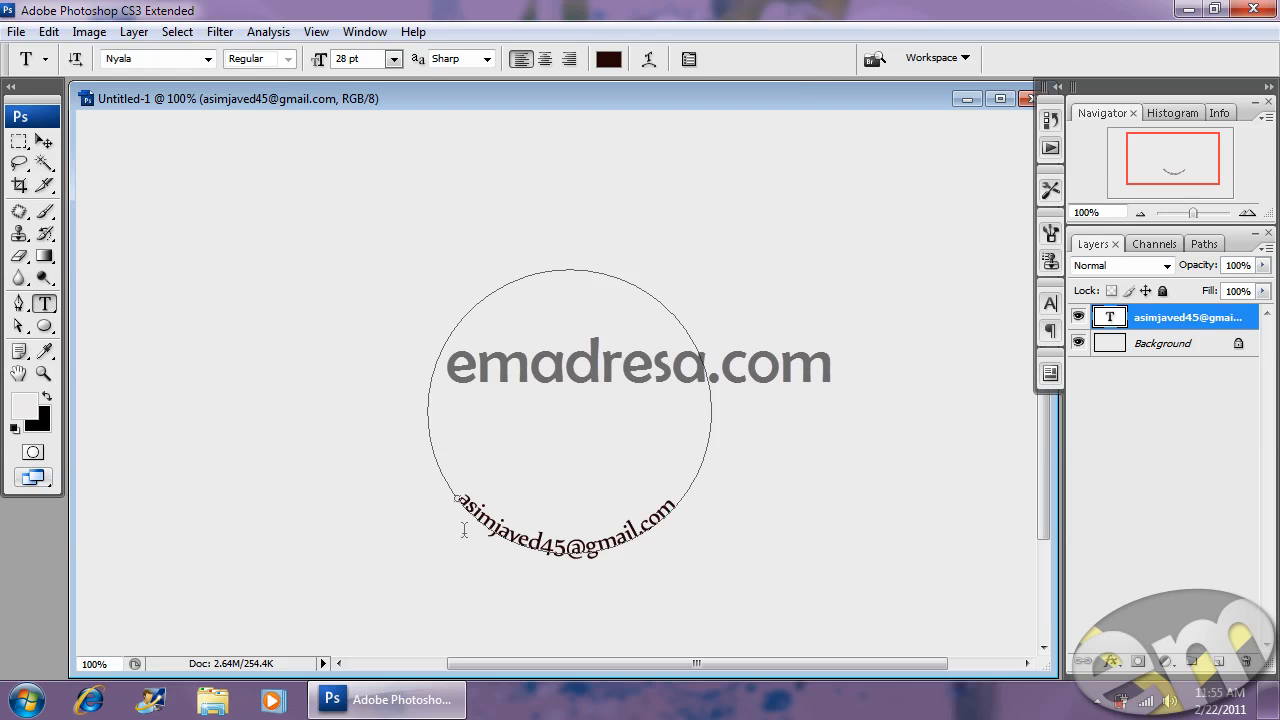
- Set the flipped e-mail text's tracking to 220 and commit the edit
{"action": "left_click", "coordinate": [559, 530]}
{"action": "key", "text": "ctrl+a"}
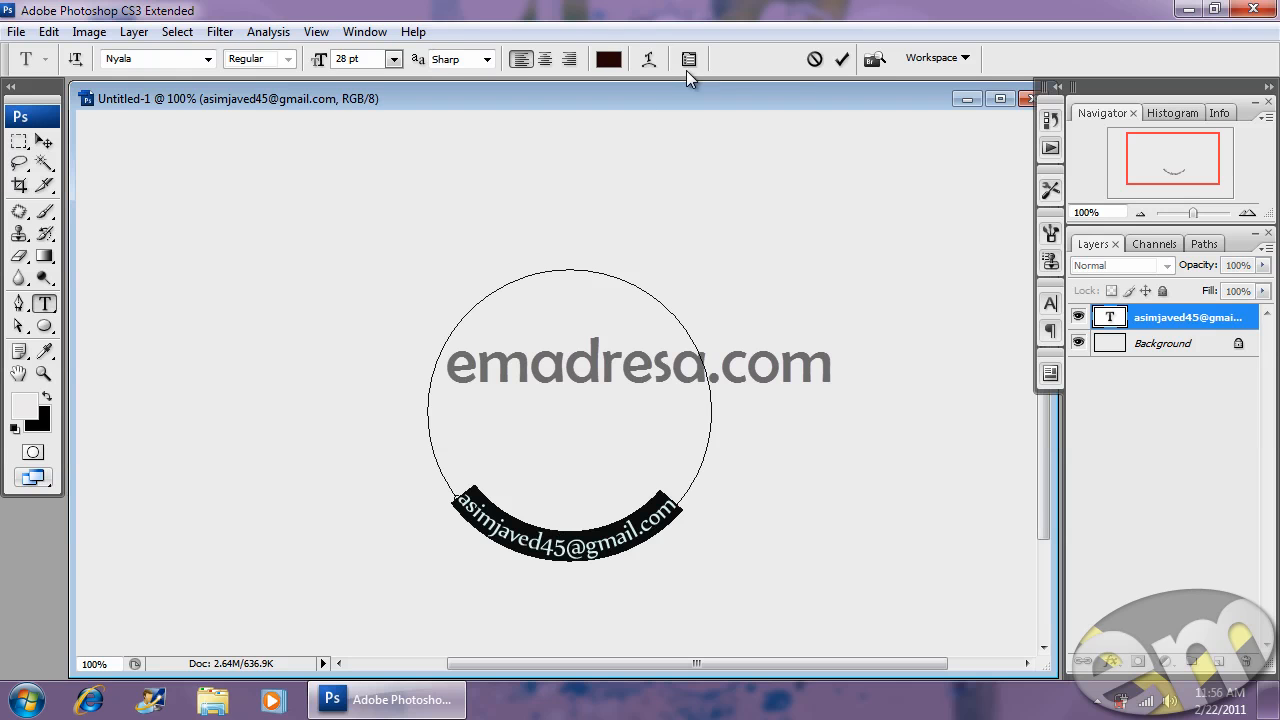
{"action": "left_click", "coordinate": [689, 60]}
{"action": "left_click_drag", "start_coordinate": [940, 393], "coordinate": [950, 393]}
{"action": "left_click", "coordinate": [44, 141]}
{"action": "left_click", "coordinate": [766, 297]}
- Rotate the e-mail text about 20° clockwise with Free Transform
{"action": "left_click", "coordinate": [706, 418]}
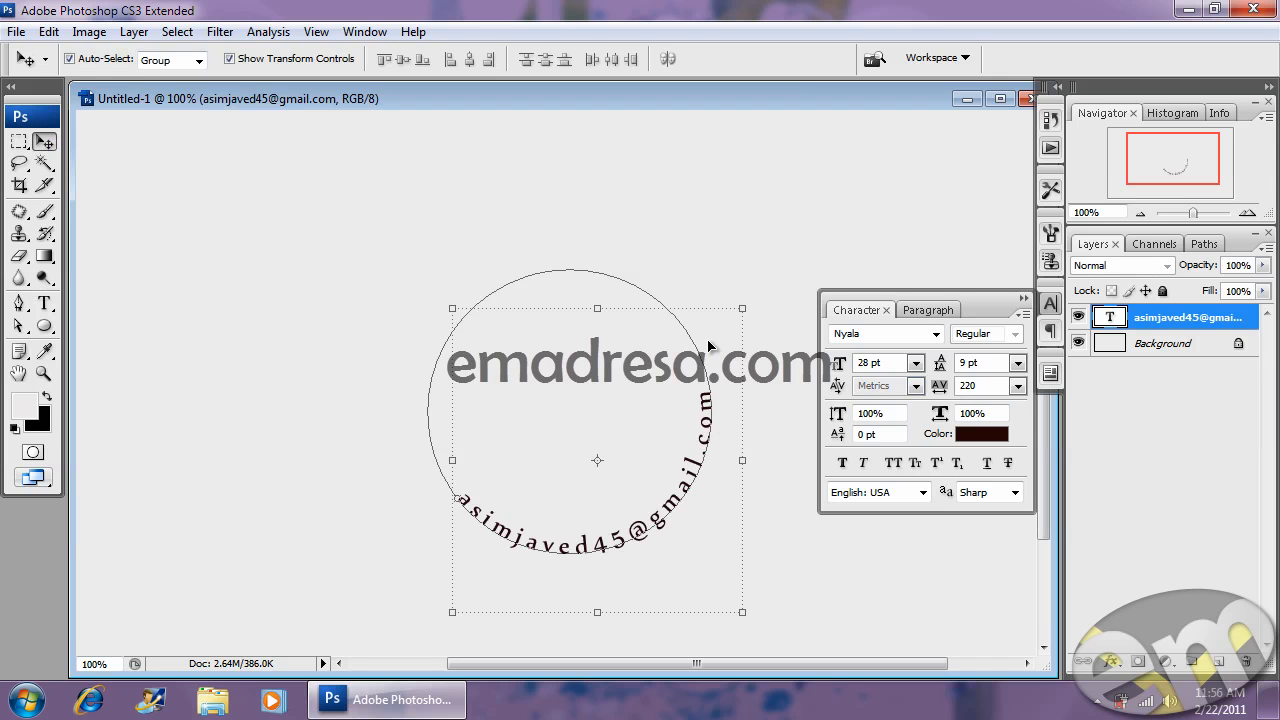
{"action": "left_click", "coordinate": [755, 300]}
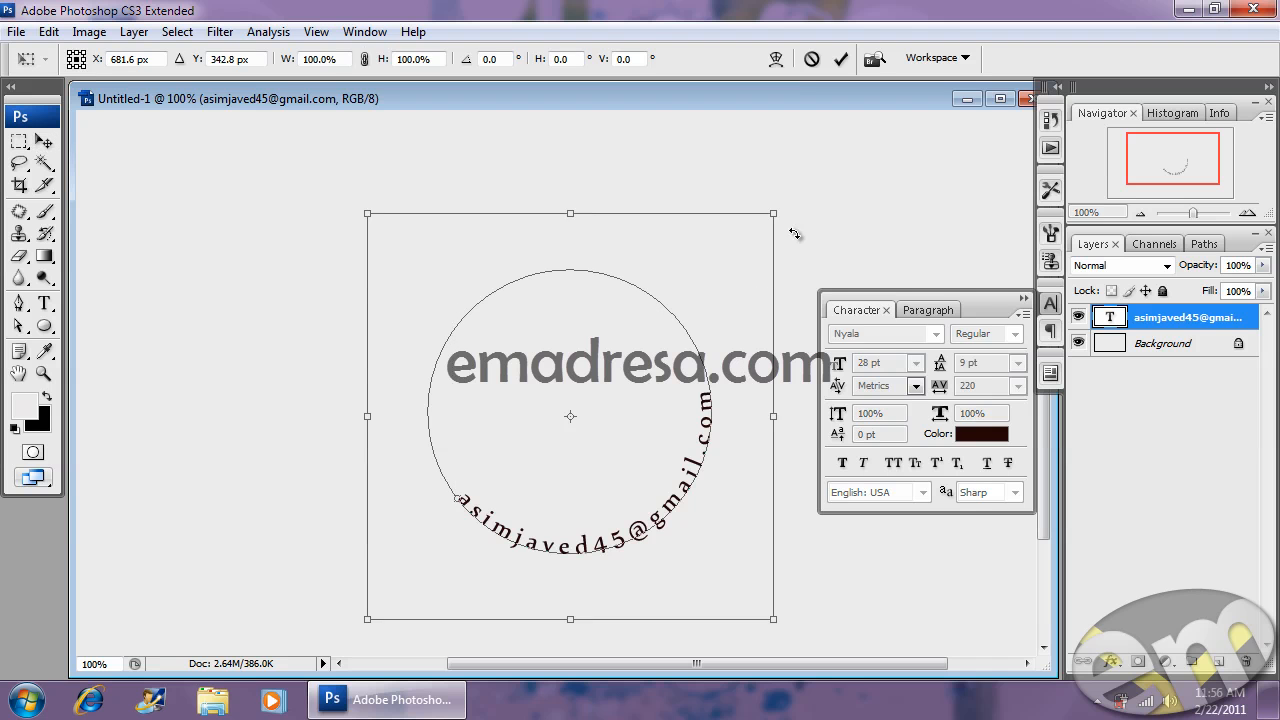
{"action": "left_click_drag", "start_coordinate": [806, 234], "coordinate": [846, 311]}
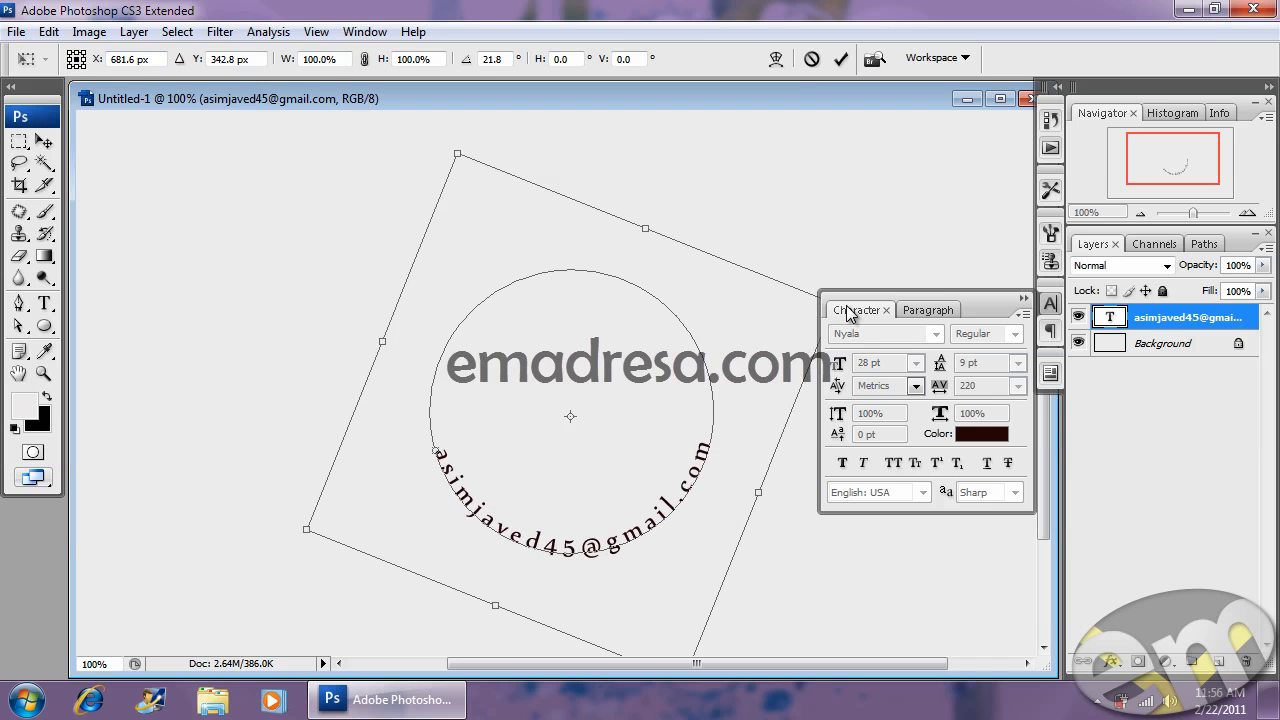
{"action": "key", "text": "Return"}
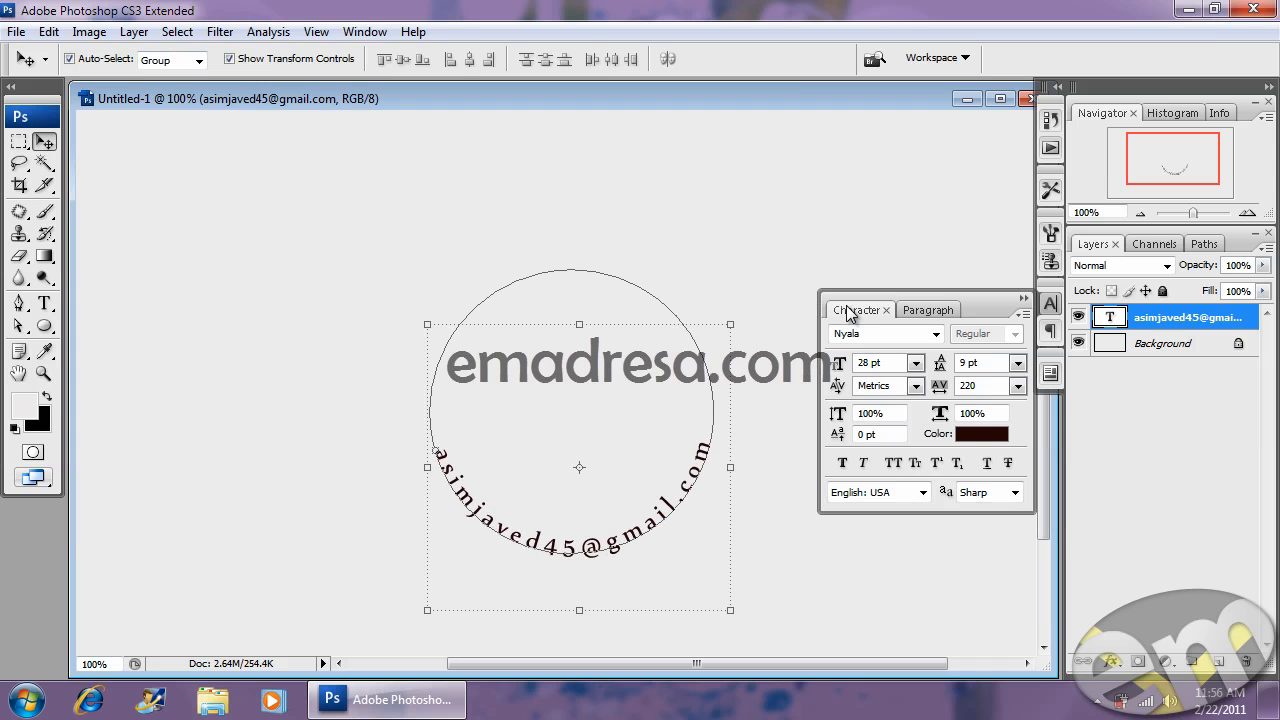
{"action": "left_click", "coordinate": [713, 215]}
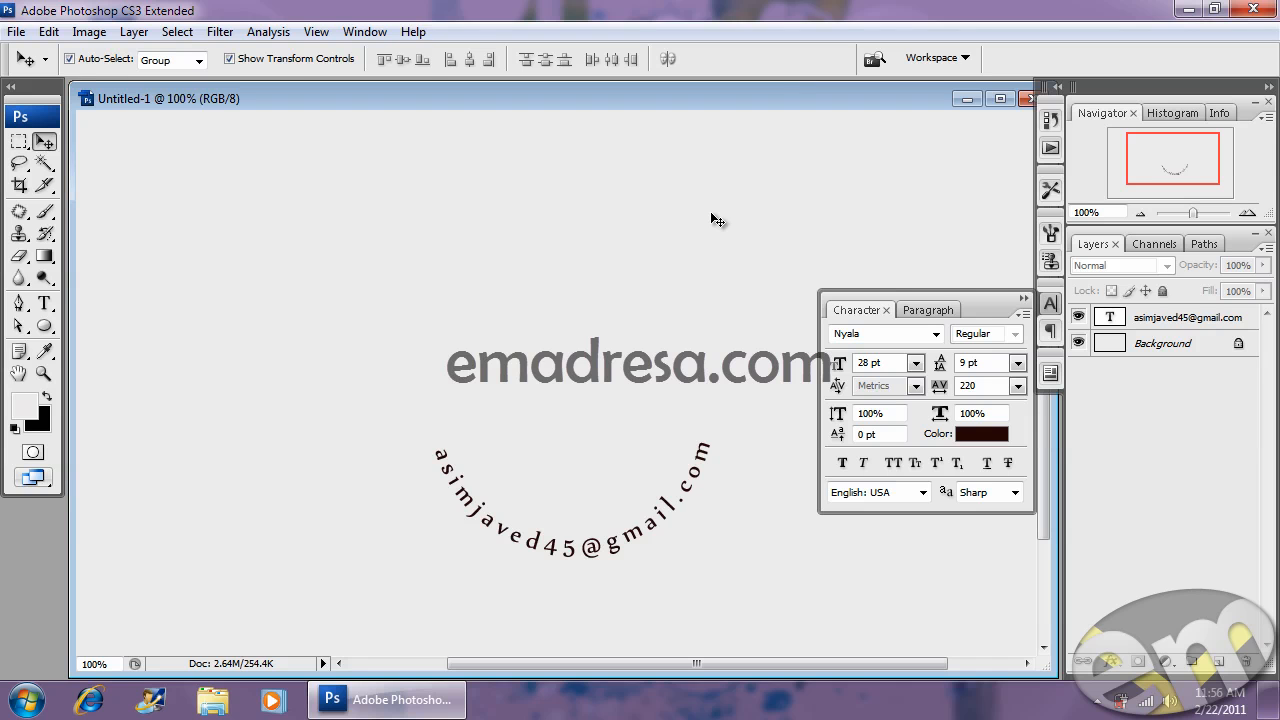
- Draw a Pen path from the canvas's left side toward the upper right and bend it into an S-wave
{"action": "left_click", "coordinate": [20, 304]}
{"action": "left_click_drag", "start_coordinate": [22, 310], "coordinate": [80, 300]}
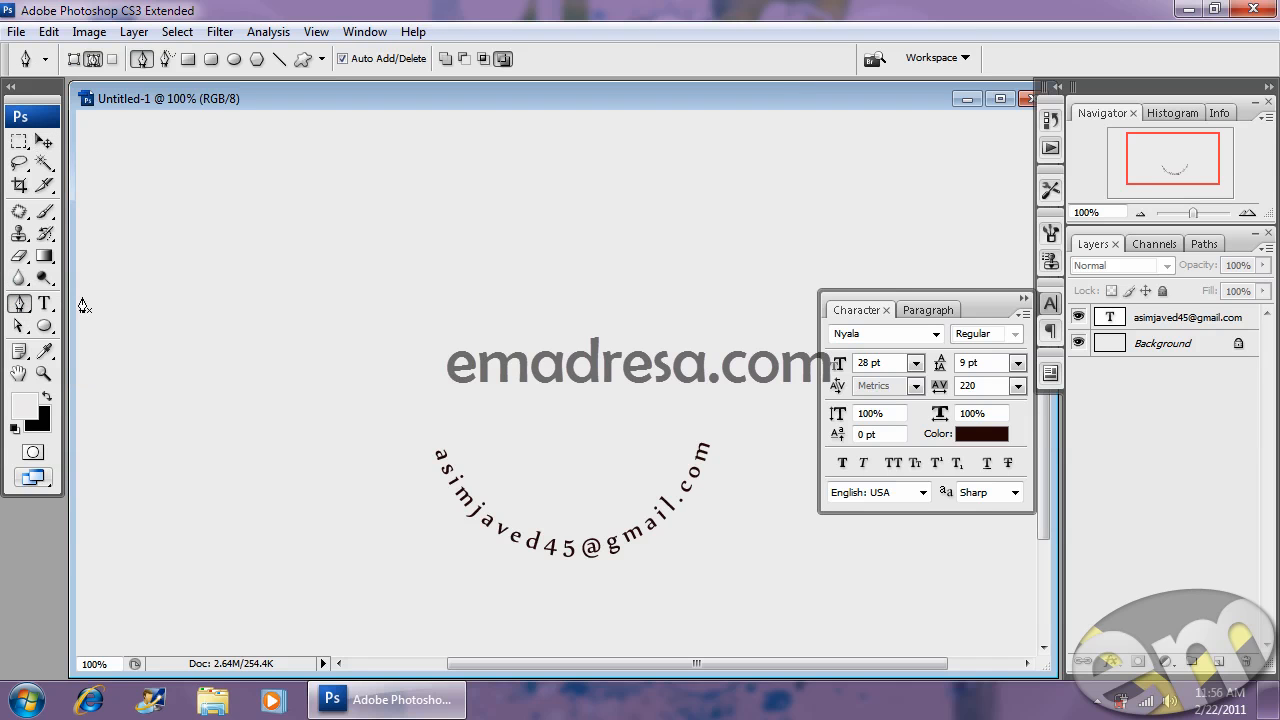
{"action": "left_click", "coordinate": [117, 249]}
{"action": "left_click", "coordinate": [768, 226]}
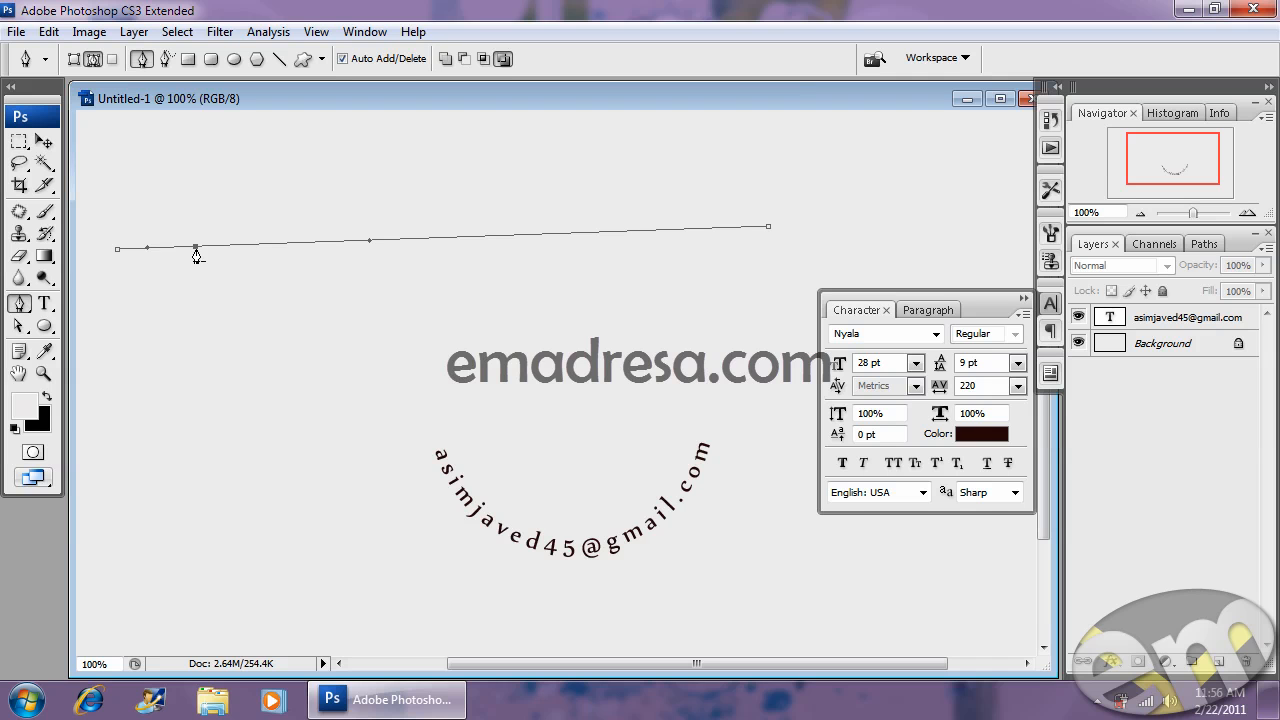
{"action": "left_click_drag", "start_coordinate": [196, 249], "coordinate": [201, 327]}
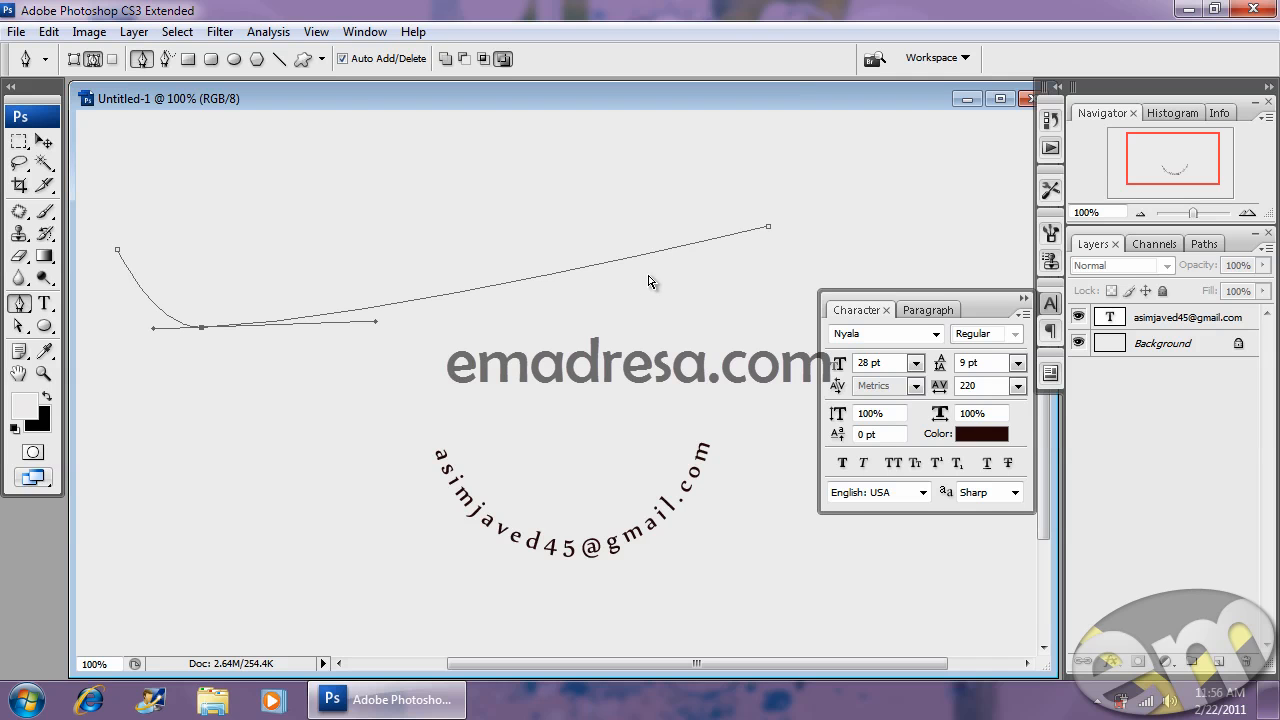
{"action": "left_click", "coordinate": [602, 267]}
{"action": "left_click_drag", "start_coordinate": [603, 268], "coordinate": [589, 214]}
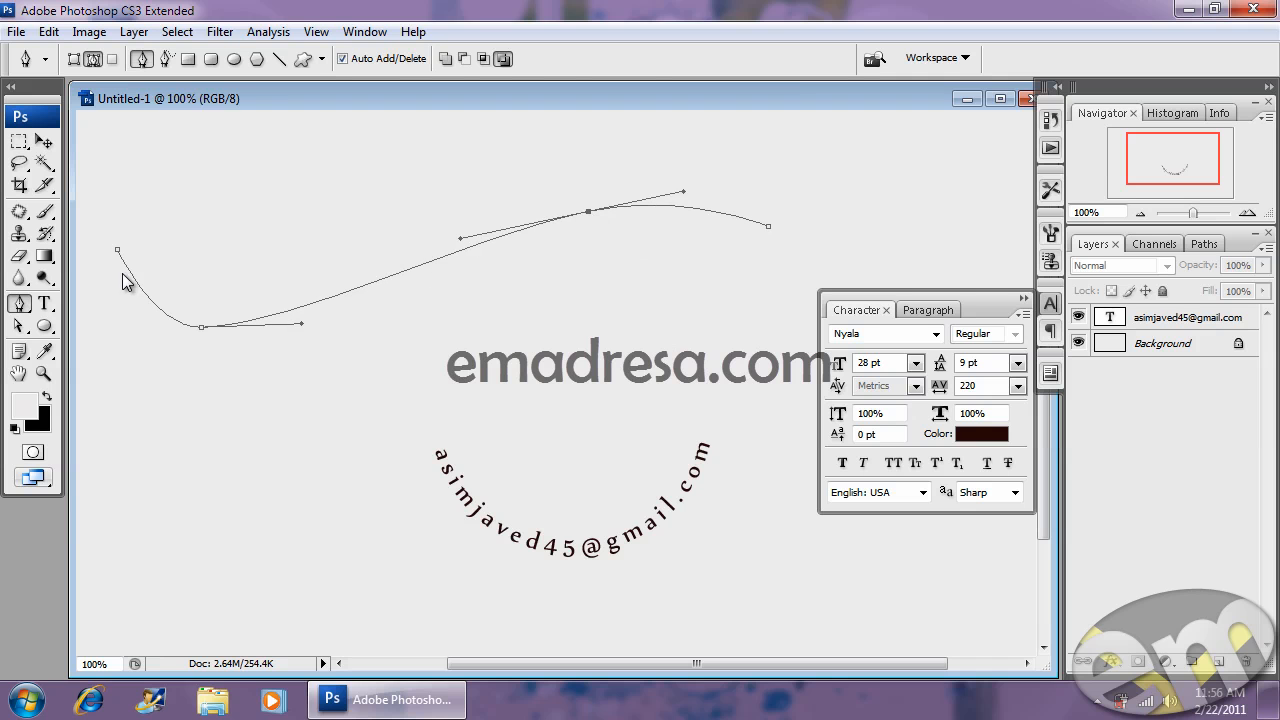
{"action": "left_click", "coordinate": [44, 304]}
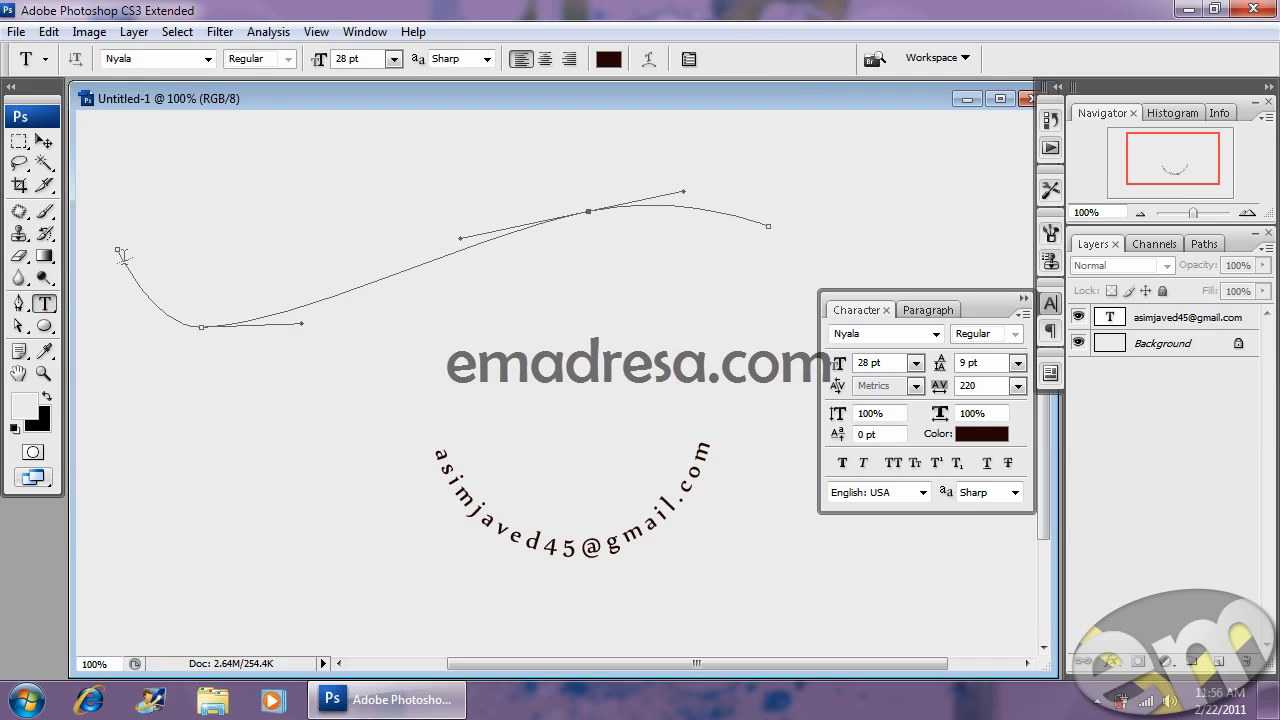
- Type 'photoshop Black helt training course' along the wavy path, commit it, and minimize Photoshop
{"action": "left_click", "coordinate": [122, 258]}
{"action": "key", "text": "BackSpace"}
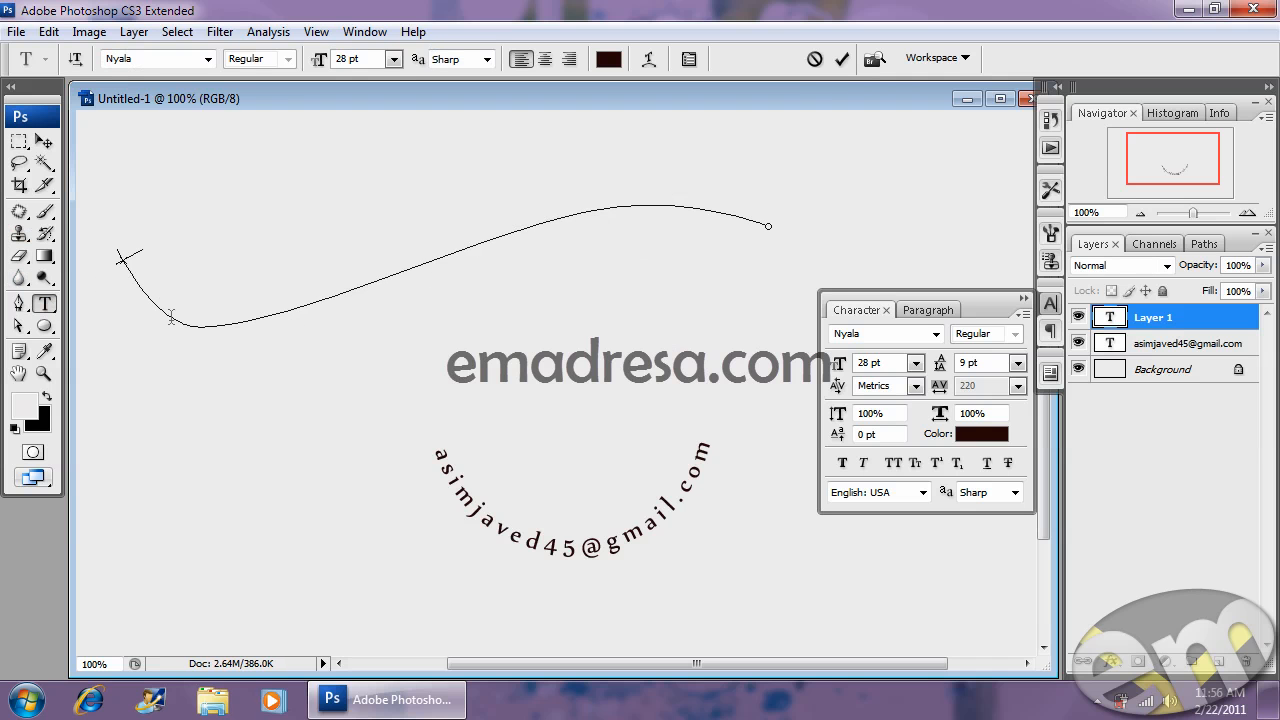
{"action": "type", "text": "photoshop B"}
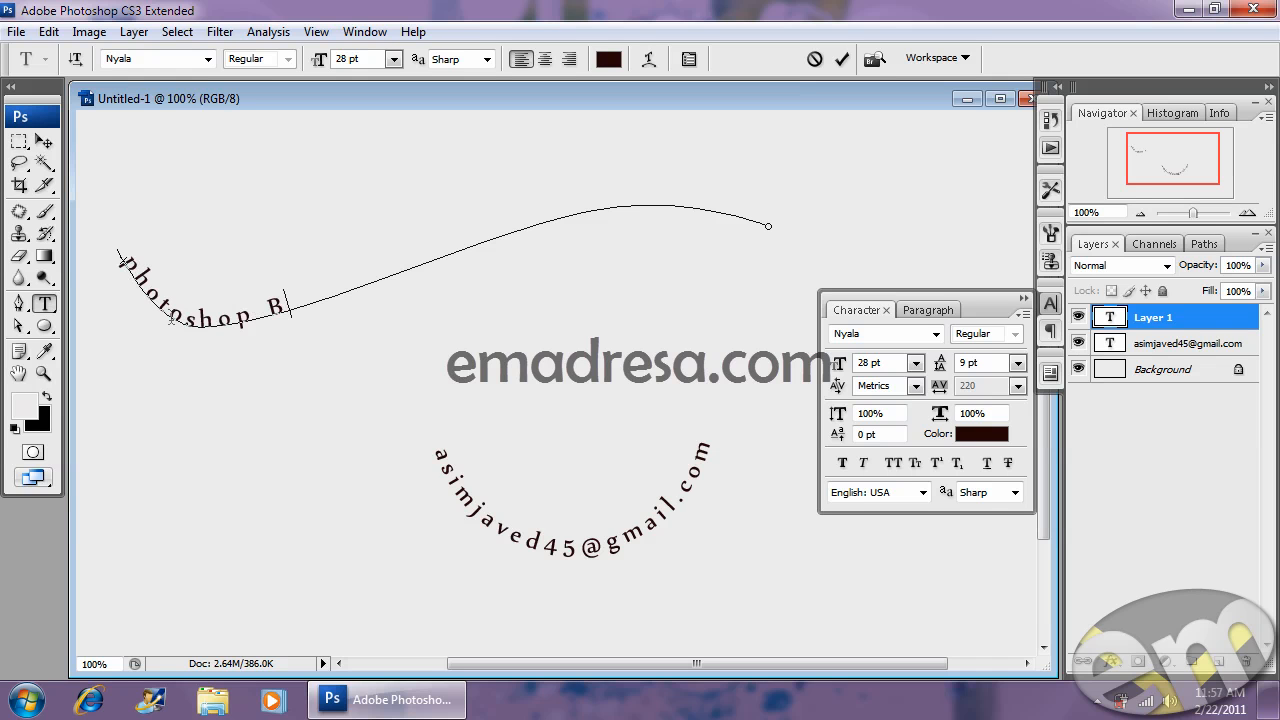
{"action": "type", "text": "lack helt"}
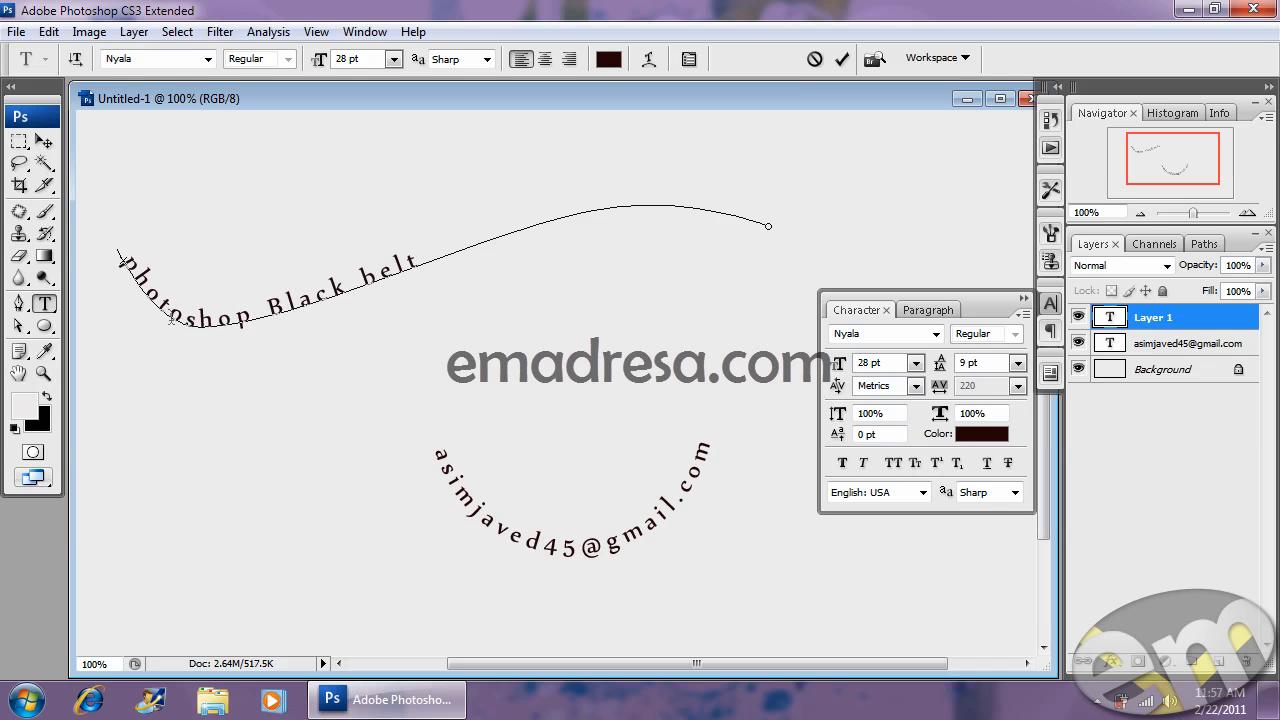
{"action": "type", "text": " training course"}
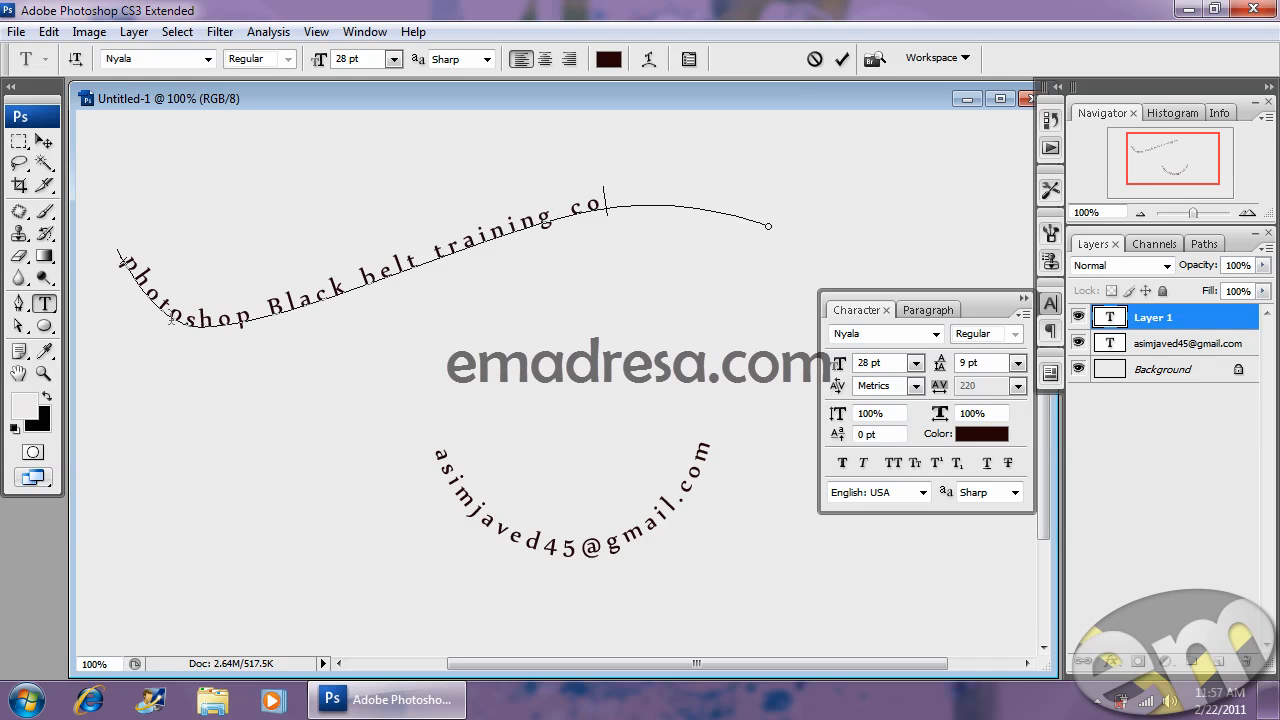
{"action": "left_click", "coordinate": [44, 142]}
{"action": "left_click", "coordinate": [215, 155]}
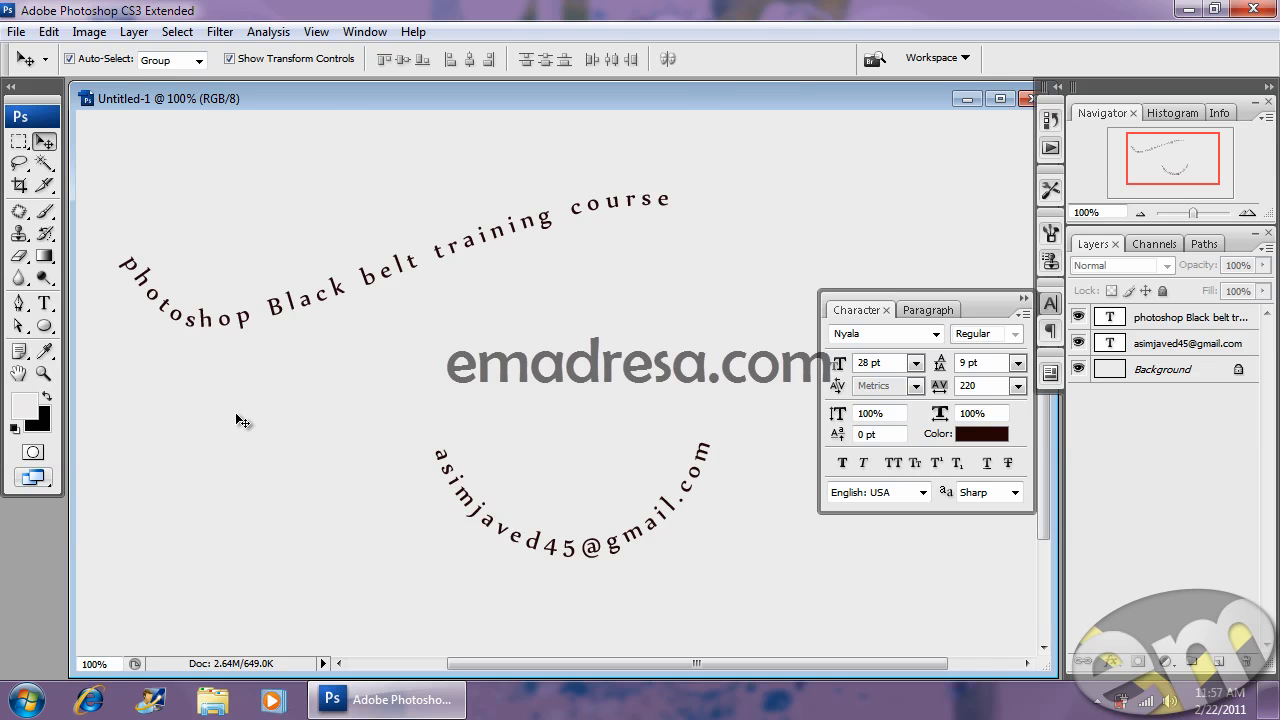
{"action": "left_click", "coordinate": [1213, 9]}
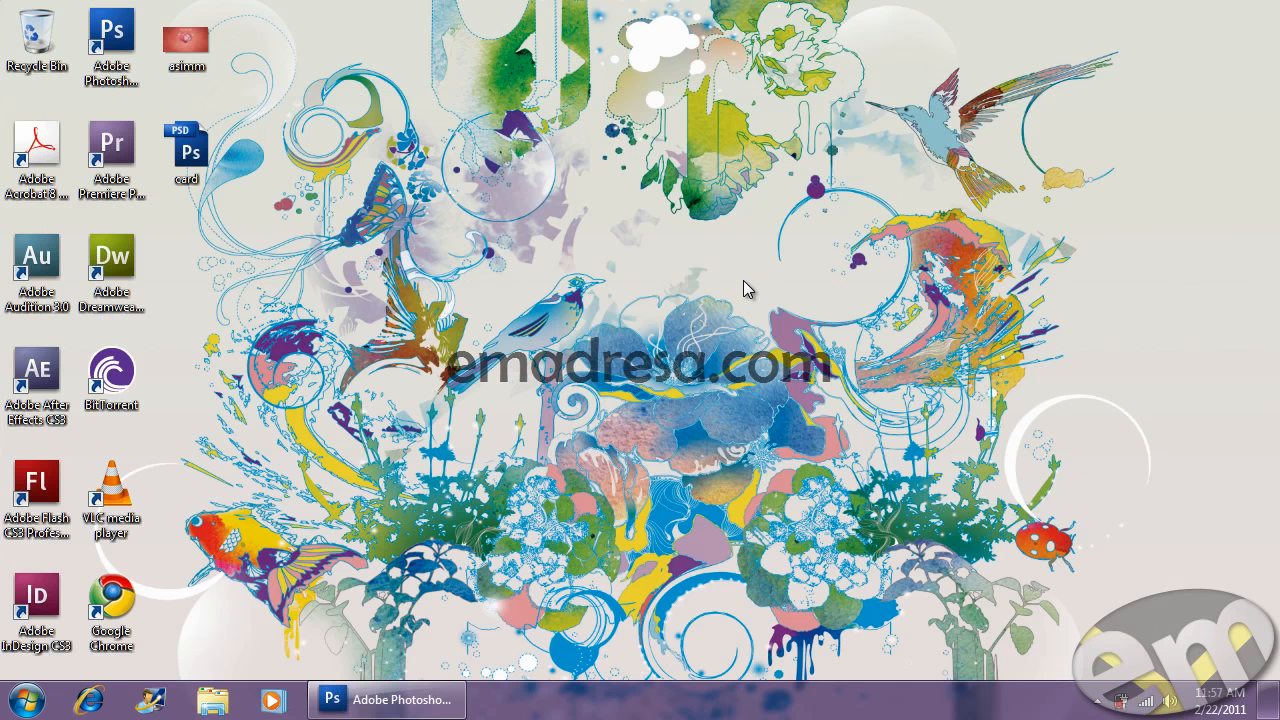
{"action": "left_click", "coordinate": [188, 45]}
{"action": "double_click", "coordinate": [192, 52]}
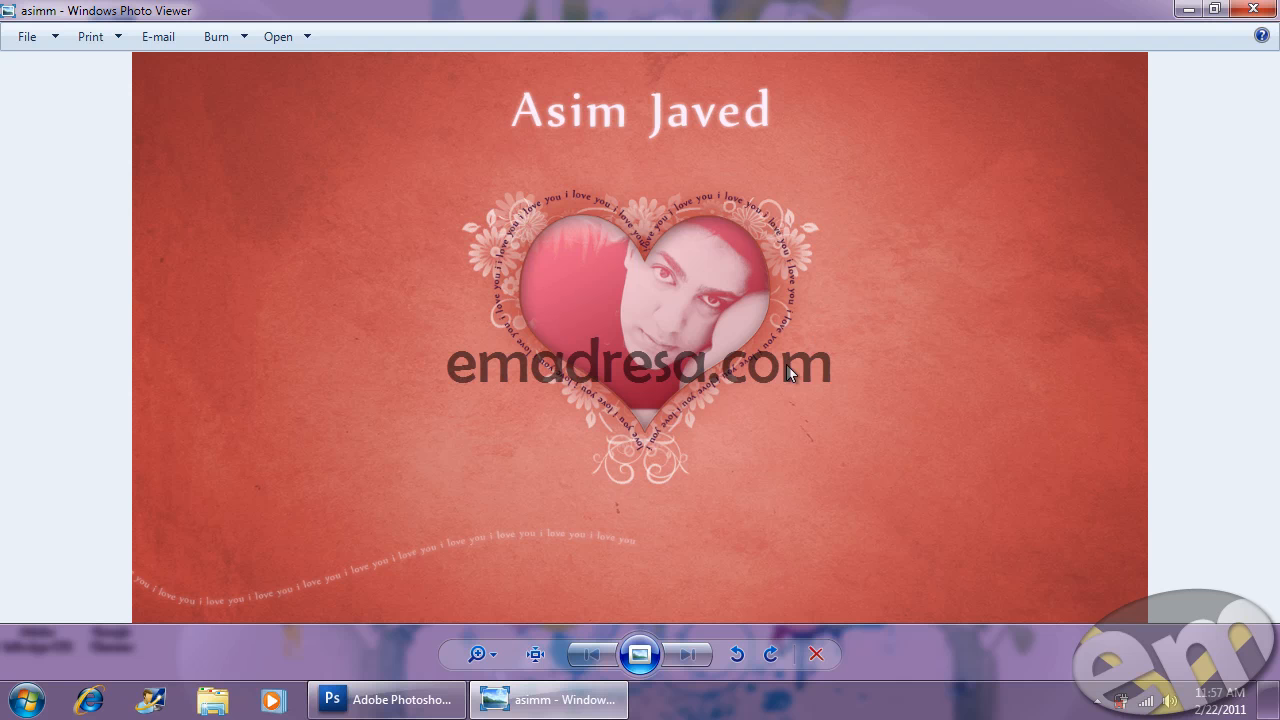
{"action": "scroll", "coordinate": [467, 596], "scroll_direction": "up", "scroll_amount": 6}
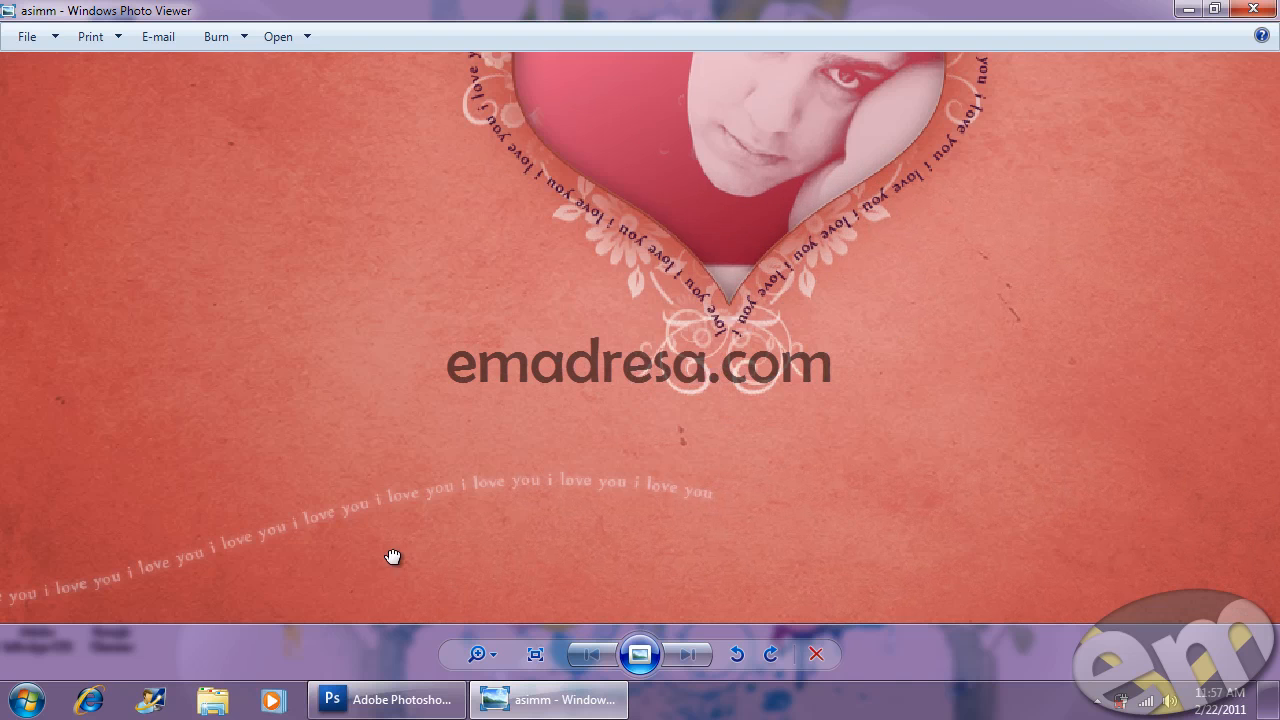
{"action": "left_click_drag", "start_coordinate": [665, 548], "coordinate": [797, 503]}
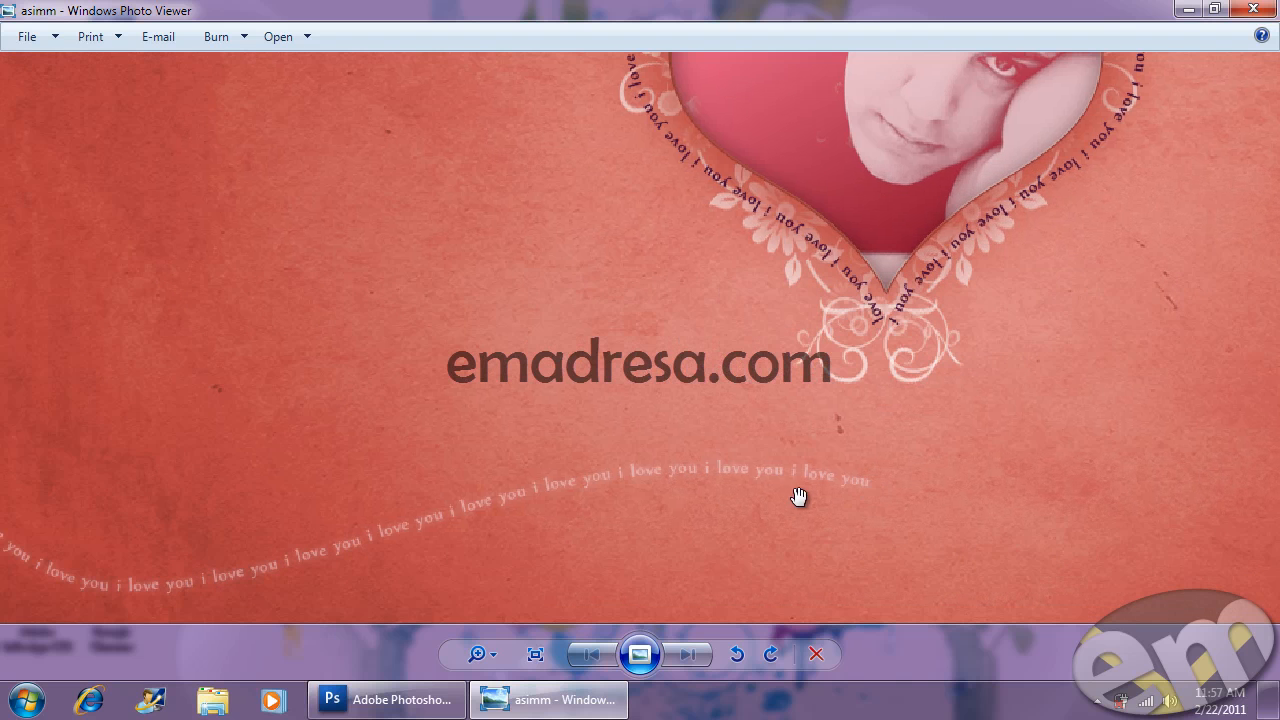
{"action": "left_click_drag", "start_coordinate": [929, 395], "coordinate": [846, 554]}
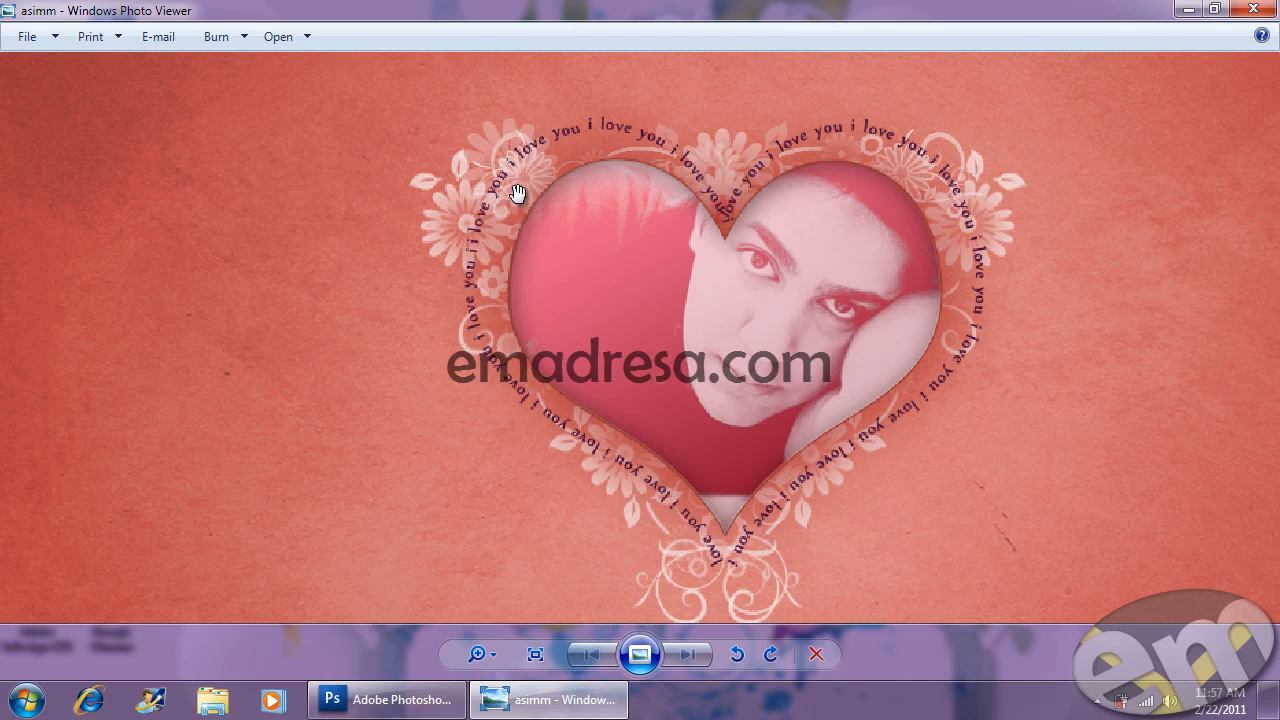
{"action": "left_click", "coordinate": [1253, 12]}
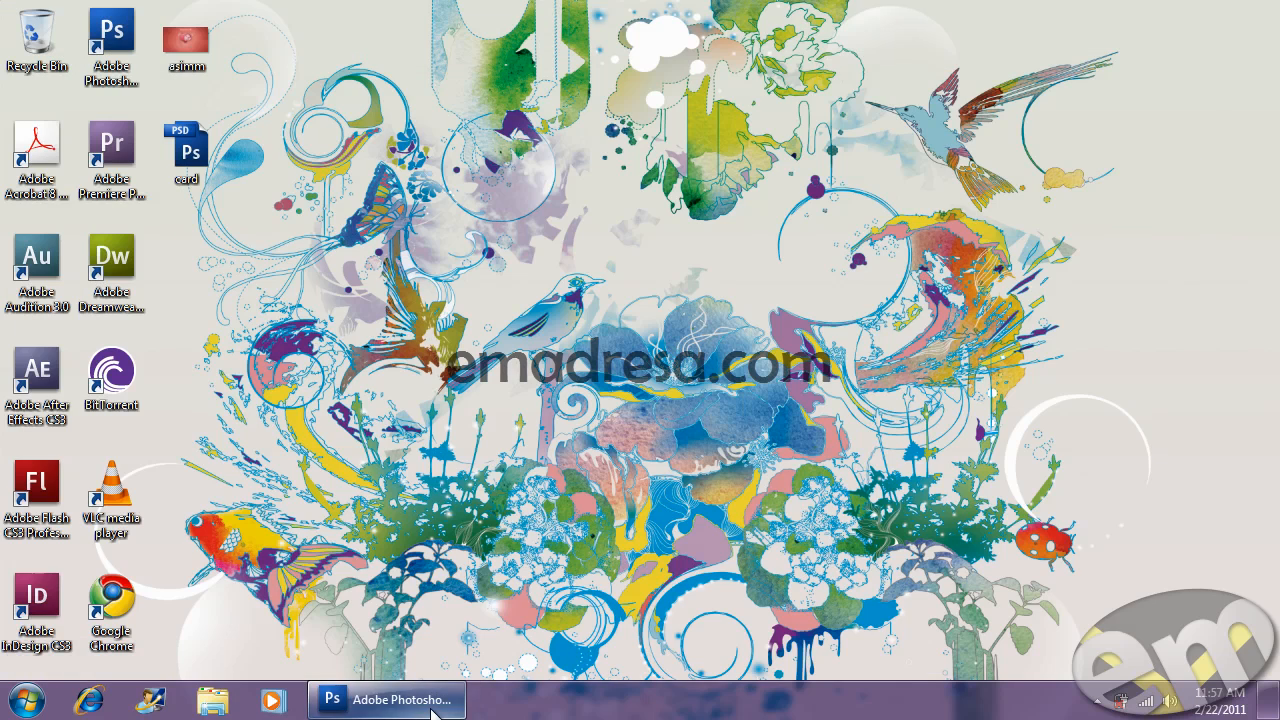
{"action": "left_click", "coordinate": [440, 700]}
- Choose the Custom Shape tool and delete the e-mail and course-title text layers
{"action": "left_click", "coordinate": [44, 326]}
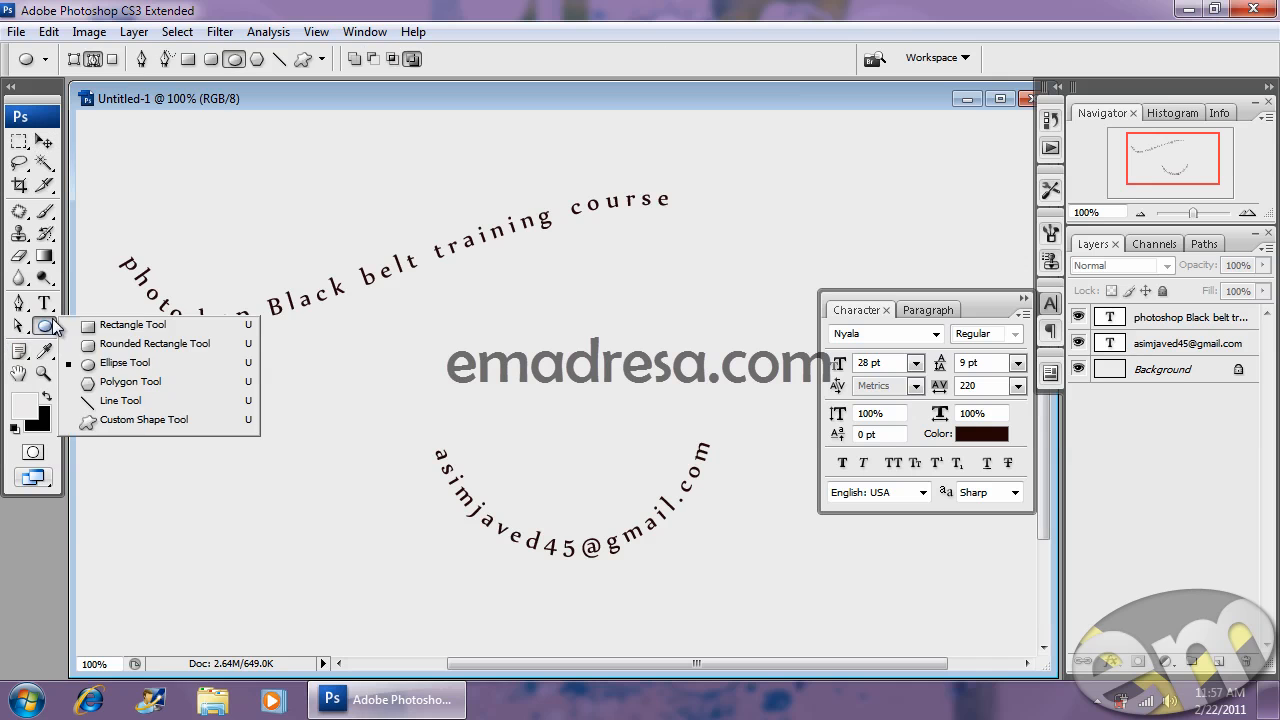
{"action": "left_click", "coordinate": [137, 421]}
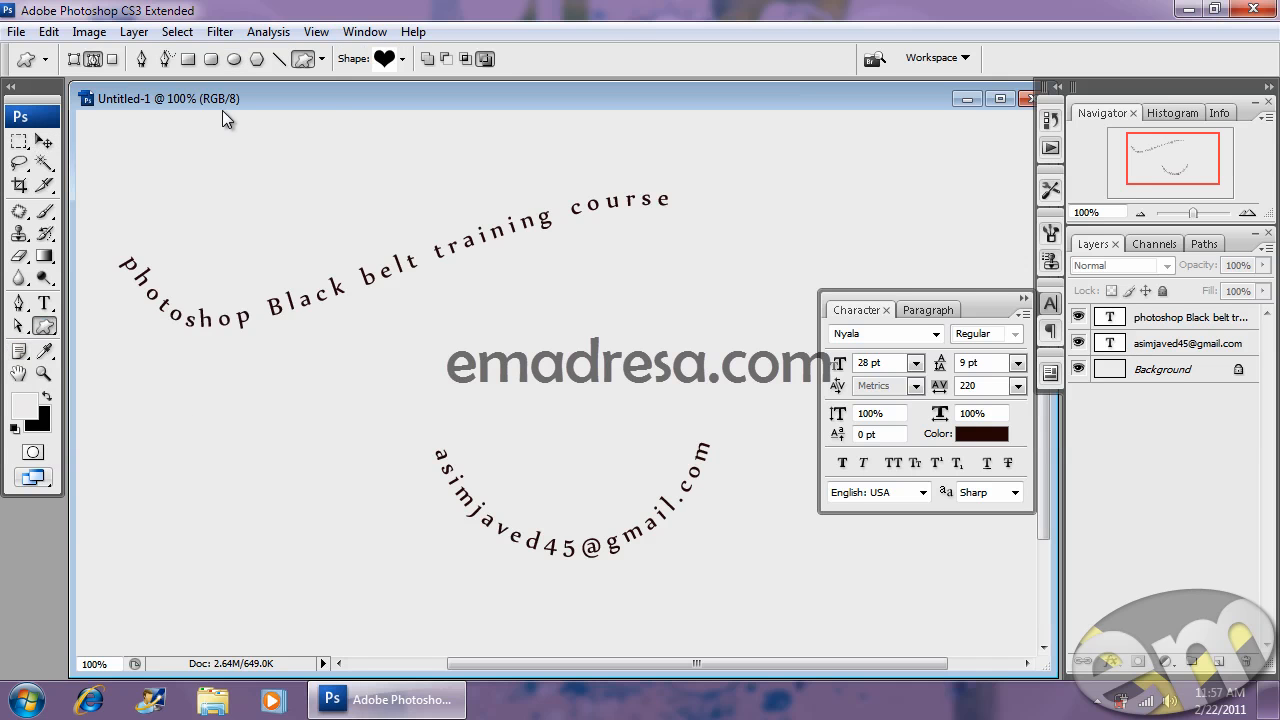
{"action": "left_click_drag", "start_coordinate": [1175, 343], "coordinate": [1246, 661]}
{"action": "left_click_drag", "start_coordinate": [1205, 328], "coordinate": [1246, 661]}
{"action": "left_click", "coordinate": [1022, 299]}
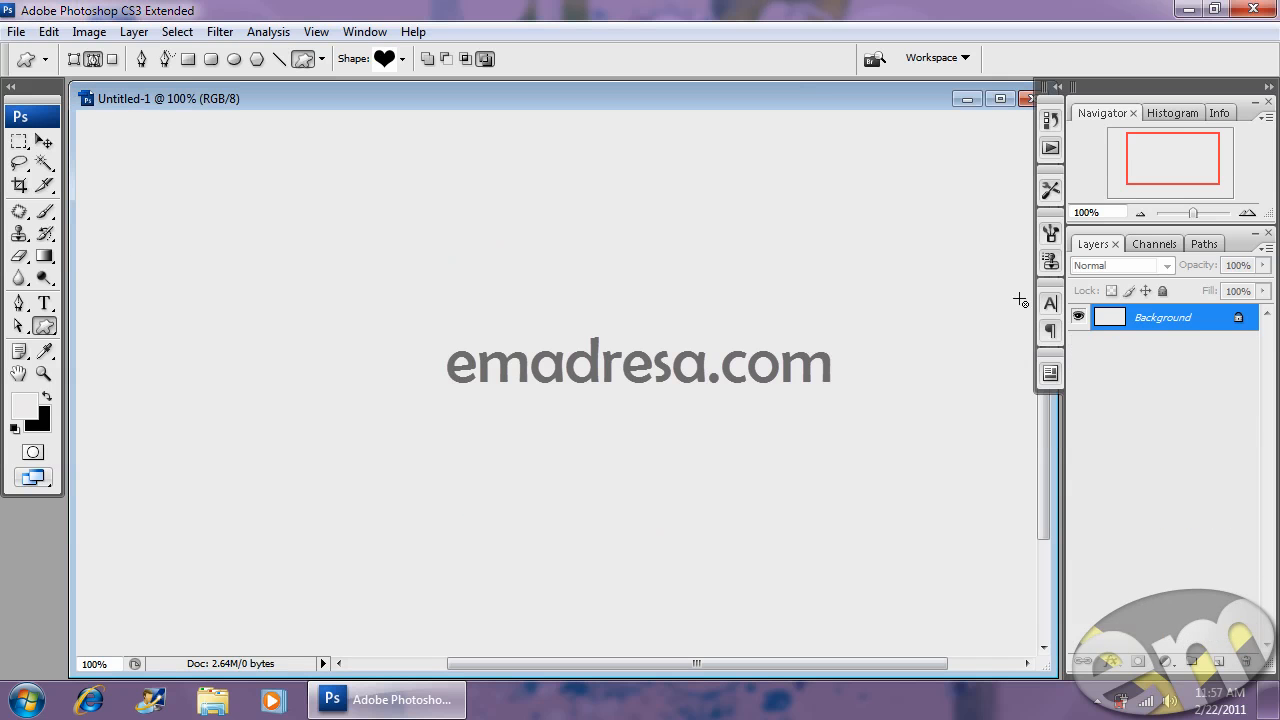
- Draw a black-filled heart shape layer across the canvas and nudge it slightly up-left
{"action": "left_click", "coordinate": [74, 58]}
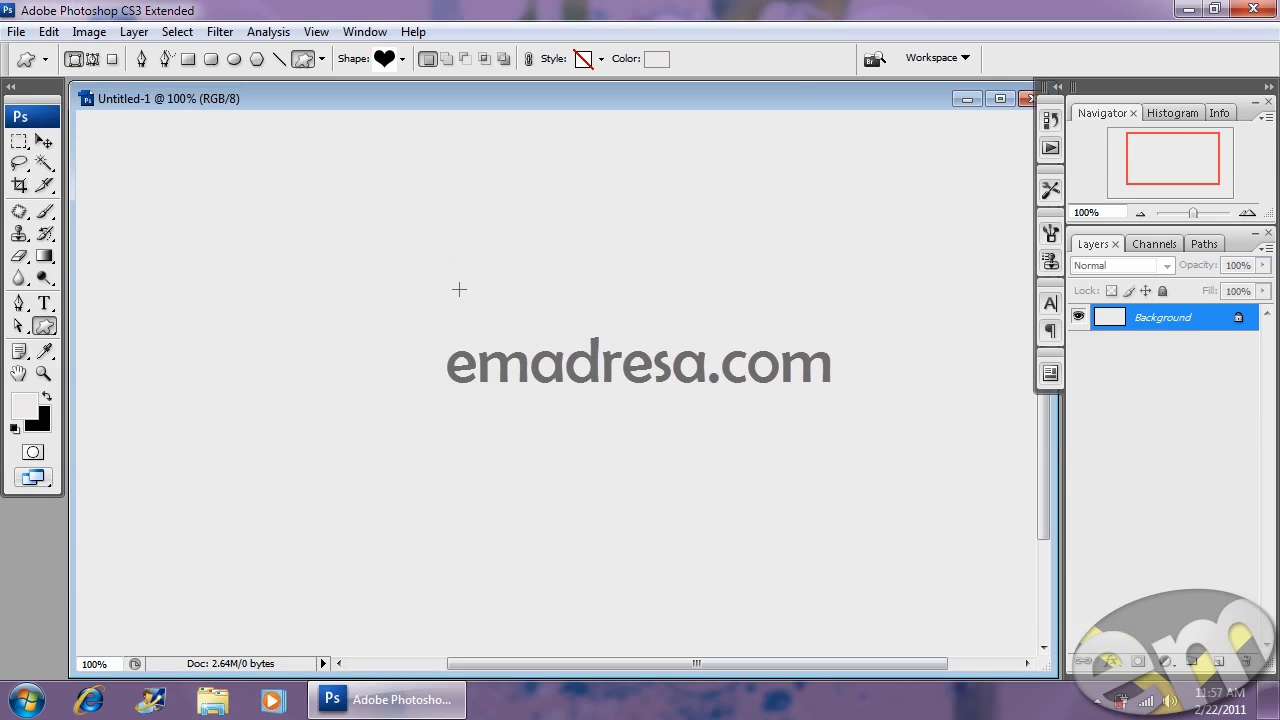
{"action": "left_click_drag", "start_coordinate": [486, 282], "coordinate": [791, 574]}
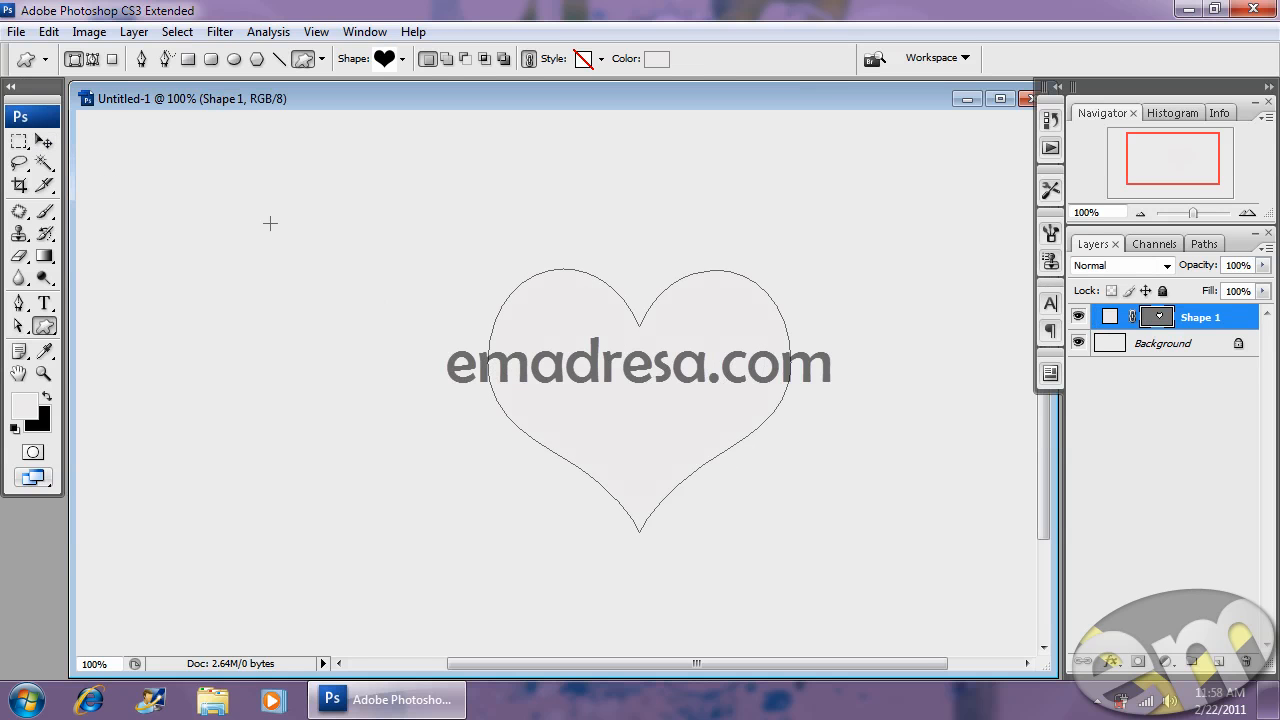
{"action": "left_click", "coordinate": [44, 143]}
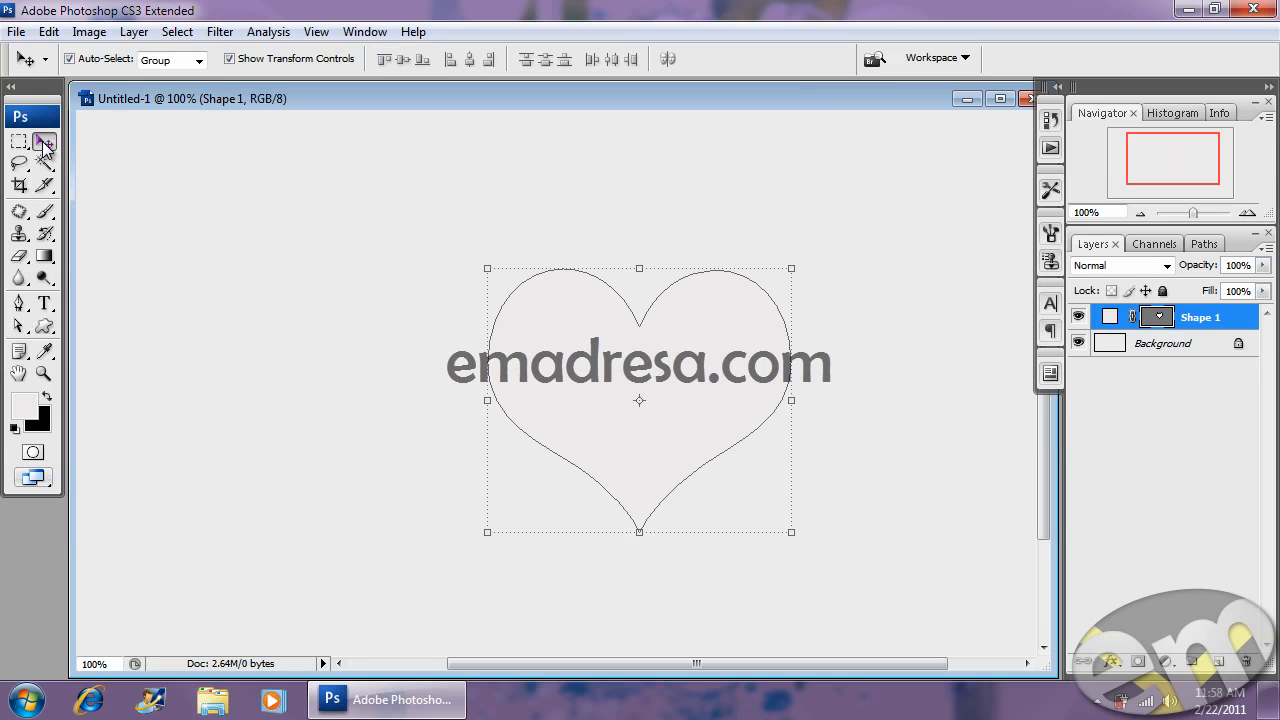
{"action": "key", "text": "ctrl+BackSpace"}
{"action": "left_click_drag", "start_coordinate": [634, 357], "coordinate": [583, 349]}
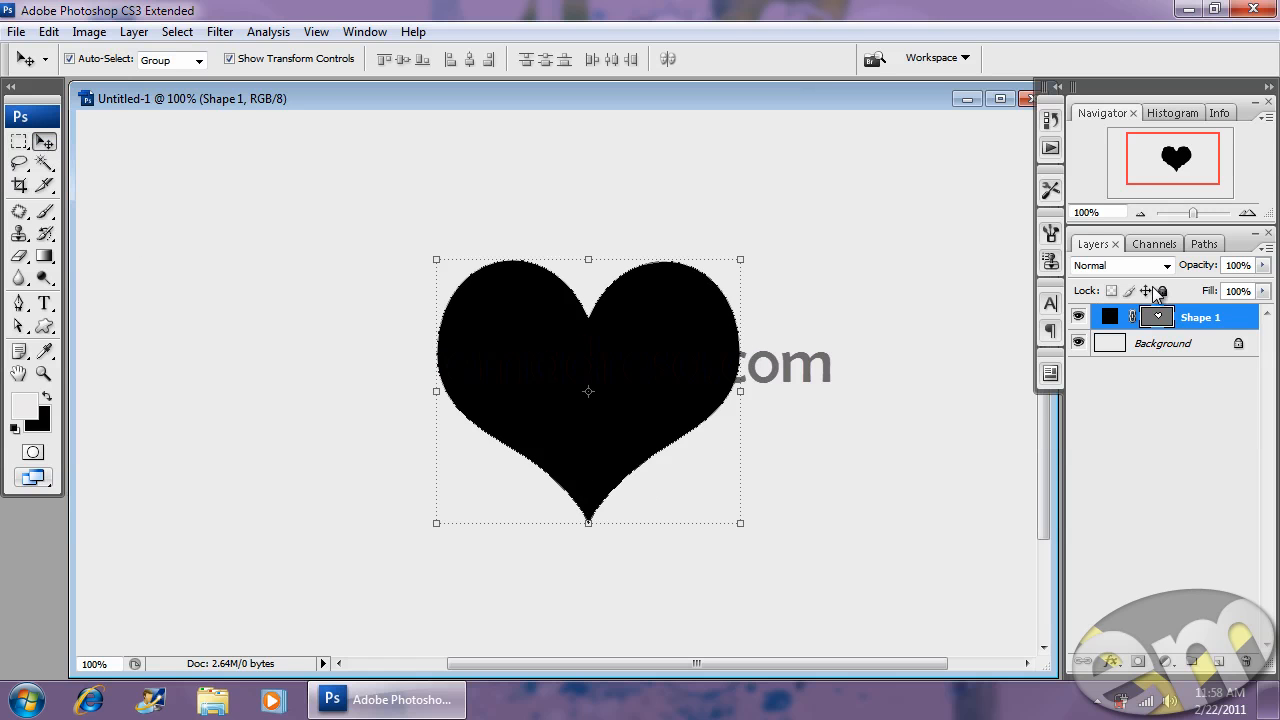
- Hide the Shape 1 layer and select the Shape 1 Vector Mask path for typing
{"action": "left_click", "coordinate": [1200, 243]}
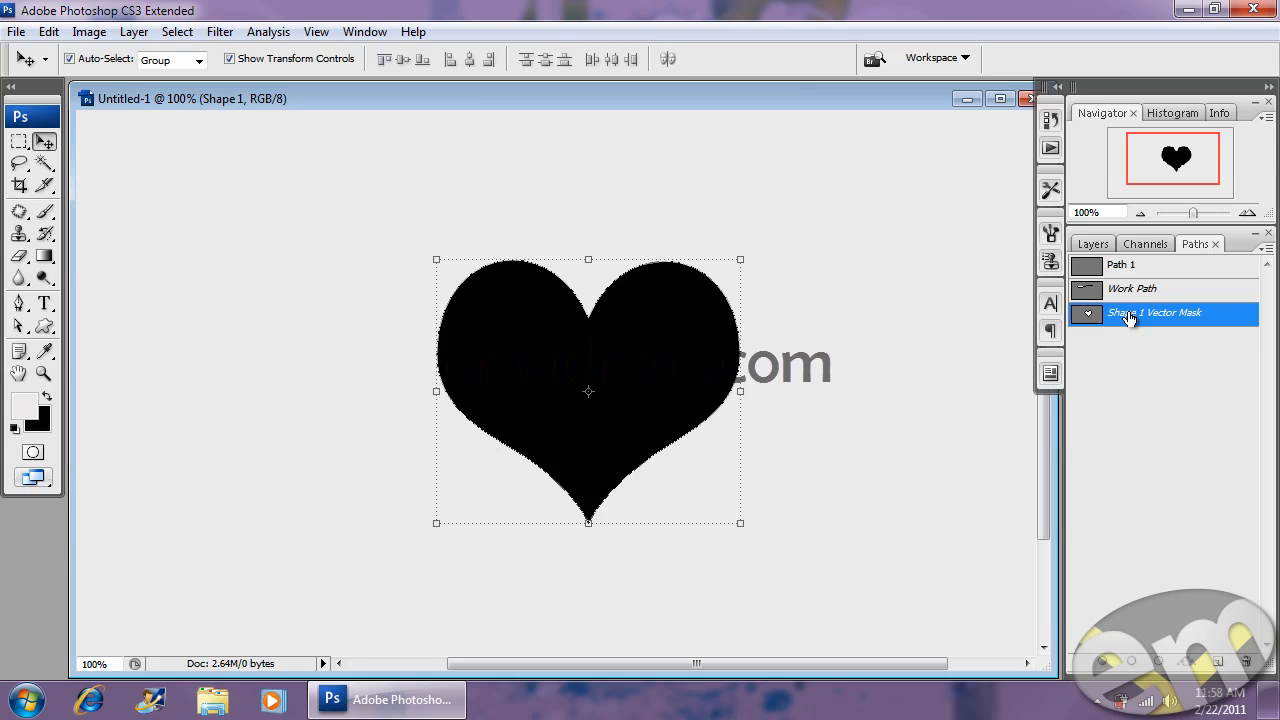
{"action": "left_click", "coordinate": [1093, 243]}
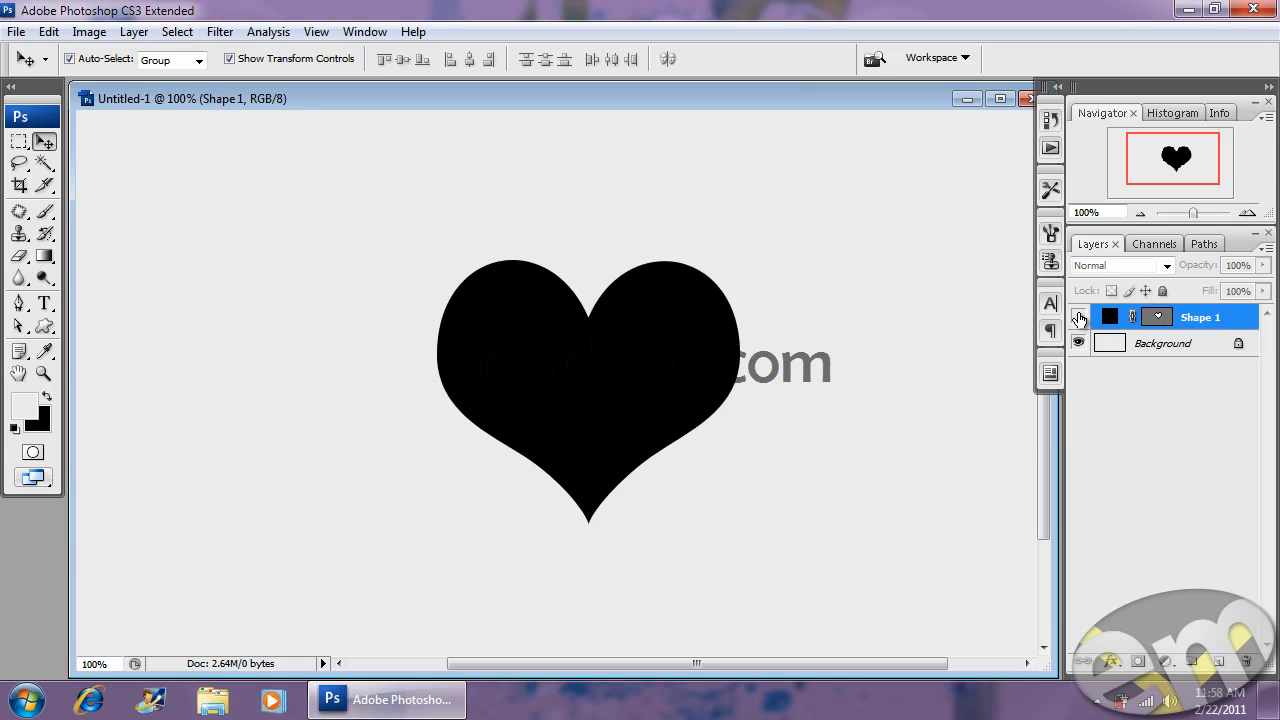
{"action": "left_click", "coordinate": [1079, 317]}
{"action": "left_click", "coordinate": [1202, 245]}
{"action": "left_click", "coordinate": [1103, 315]}
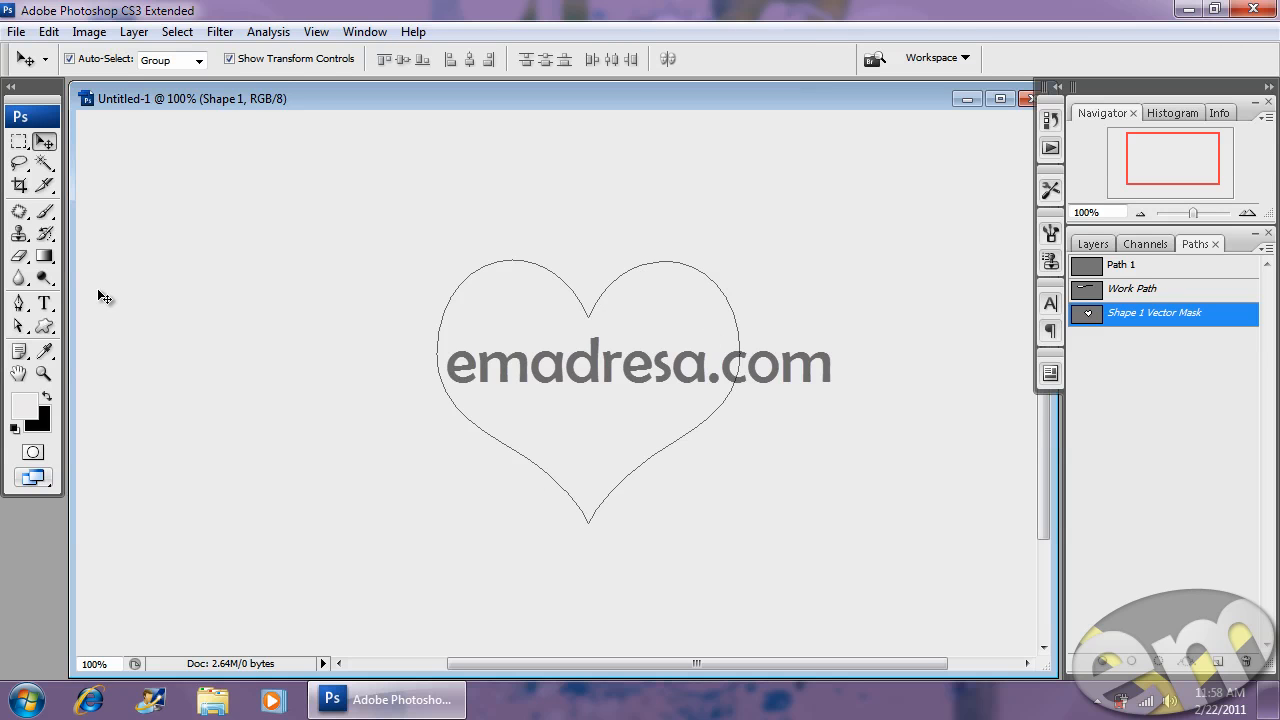
{"action": "left_click", "coordinate": [44, 304]}
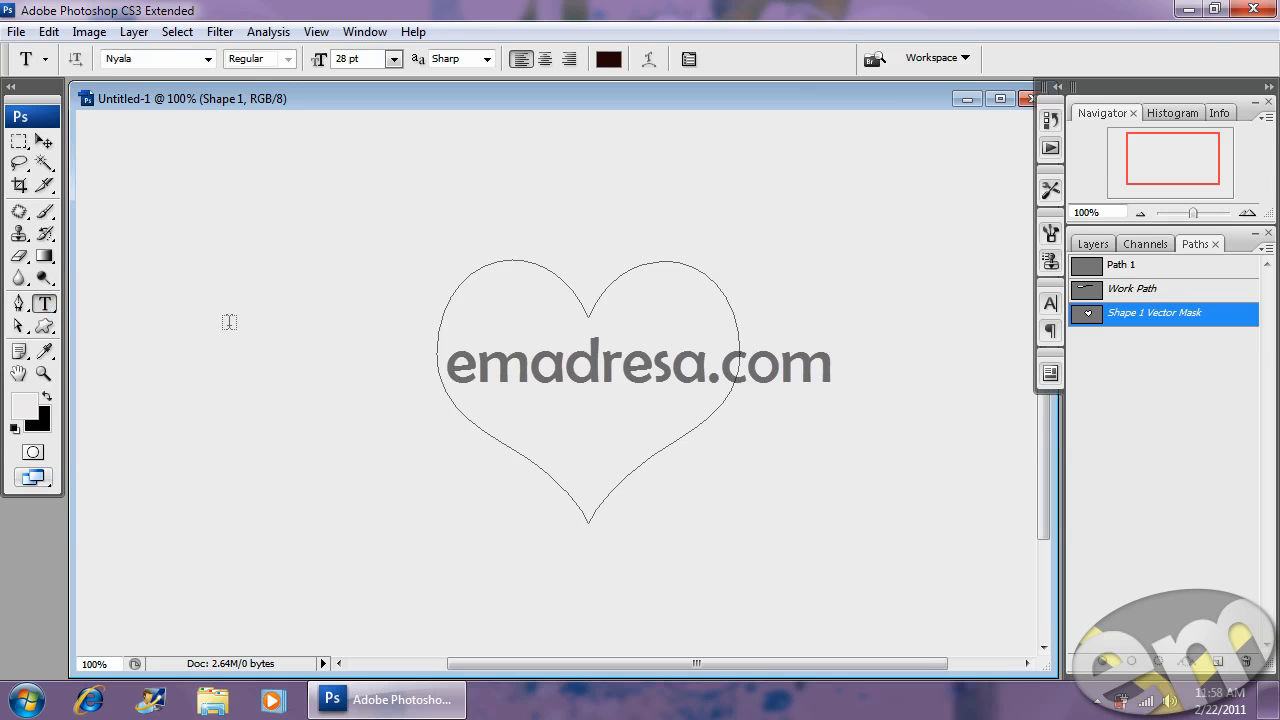
- Type the name on the heart path's left edge and set it to 18 pt
{"action": "left_click", "coordinate": [437, 337]}
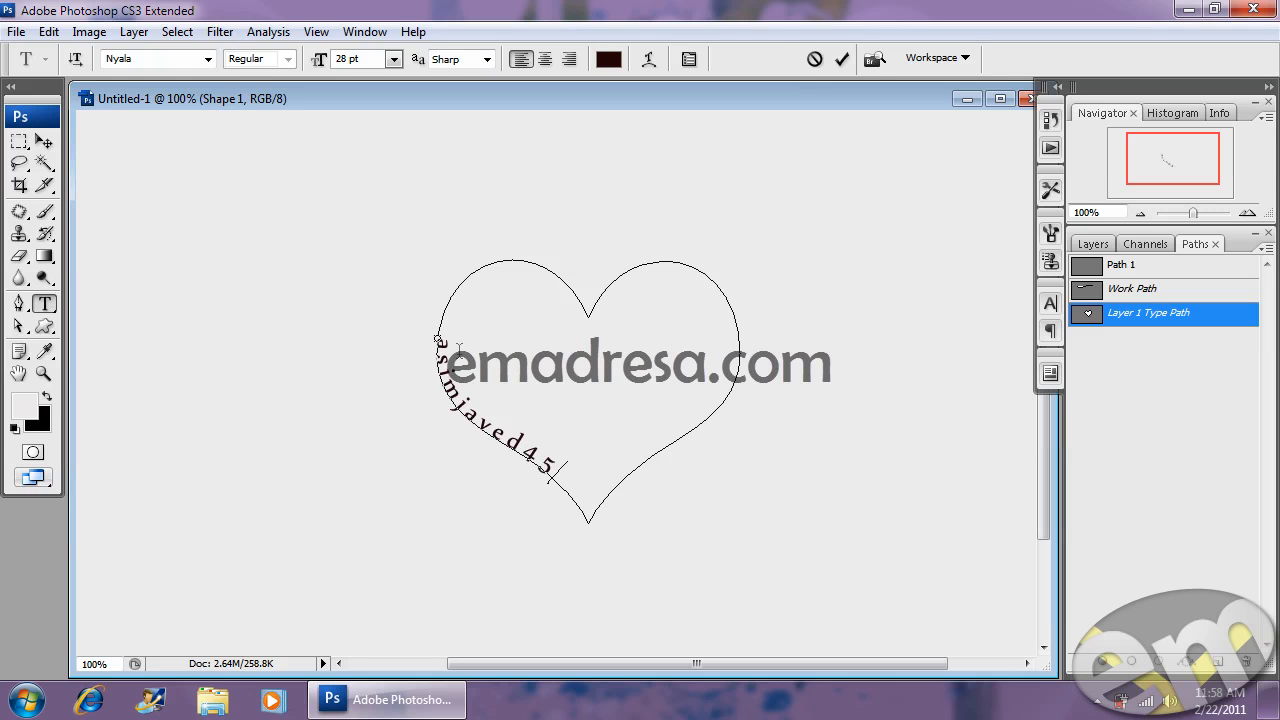
{"action": "key", "text": "shift+Left"}
{"action": "key", "text": "shift+Left"}
{"action": "key", "text": "shift+Left"}
{"action": "key", "text": "shift+Left"}
{"action": "key", "text": "shift+Left"}
{"action": "key", "text": "shift+Left"}
{"action": "key", "text": "shift+Left"}
{"action": "key", "text": "shift+Left"}
{"action": "key", "text": "shift+Left"}
{"action": "key", "text": "shift+Left"}
{"action": "key", "text": "shift+Left"}
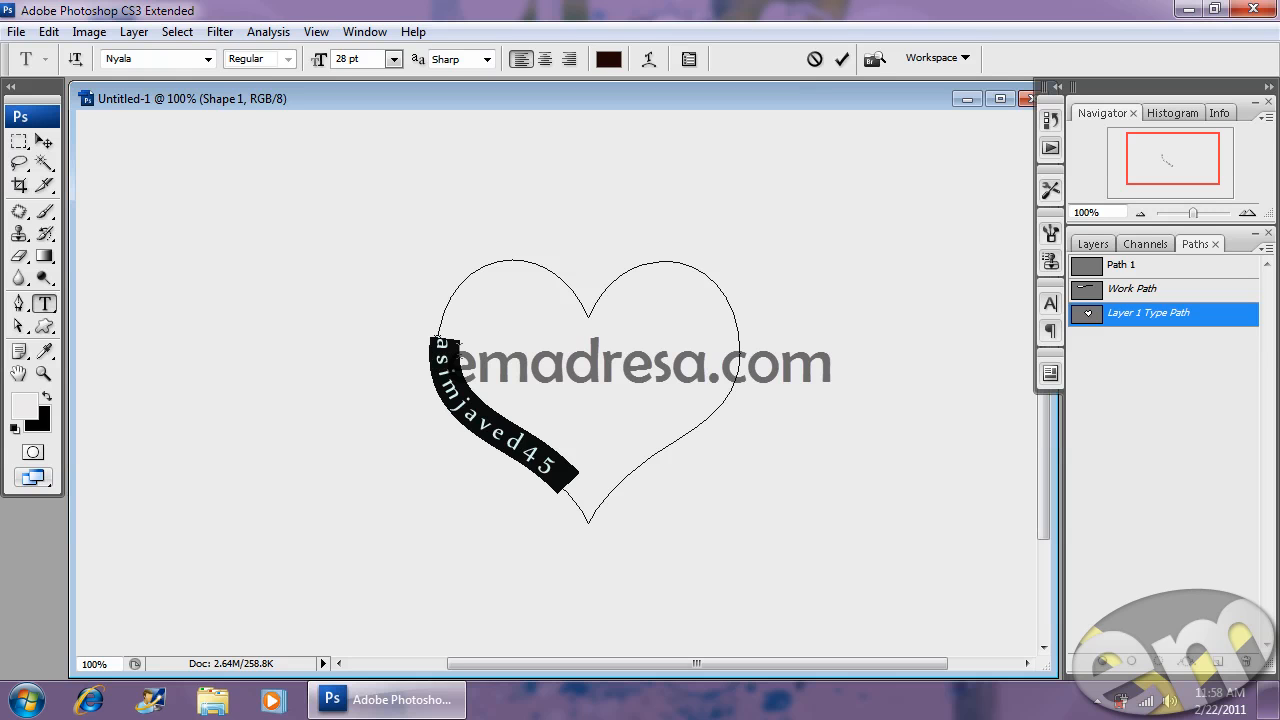
{"action": "left_click", "coordinate": [394, 59]}
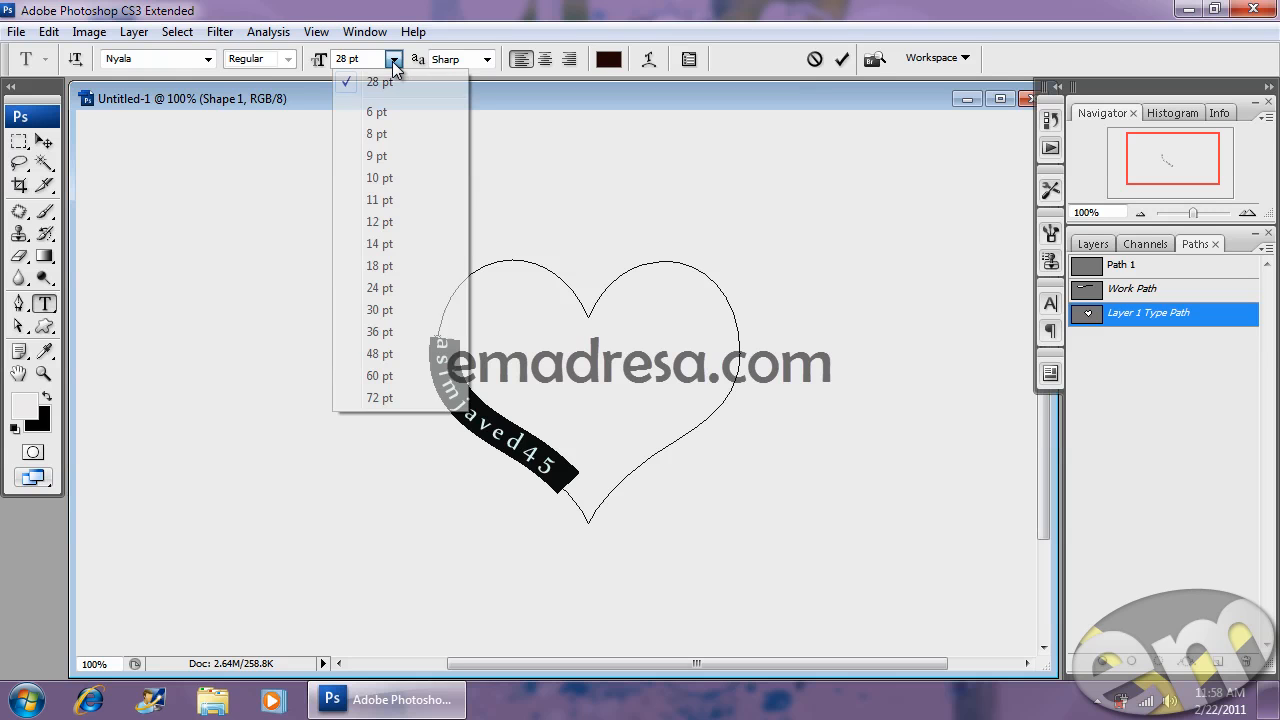
{"action": "left_click", "coordinate": [402, 268]}
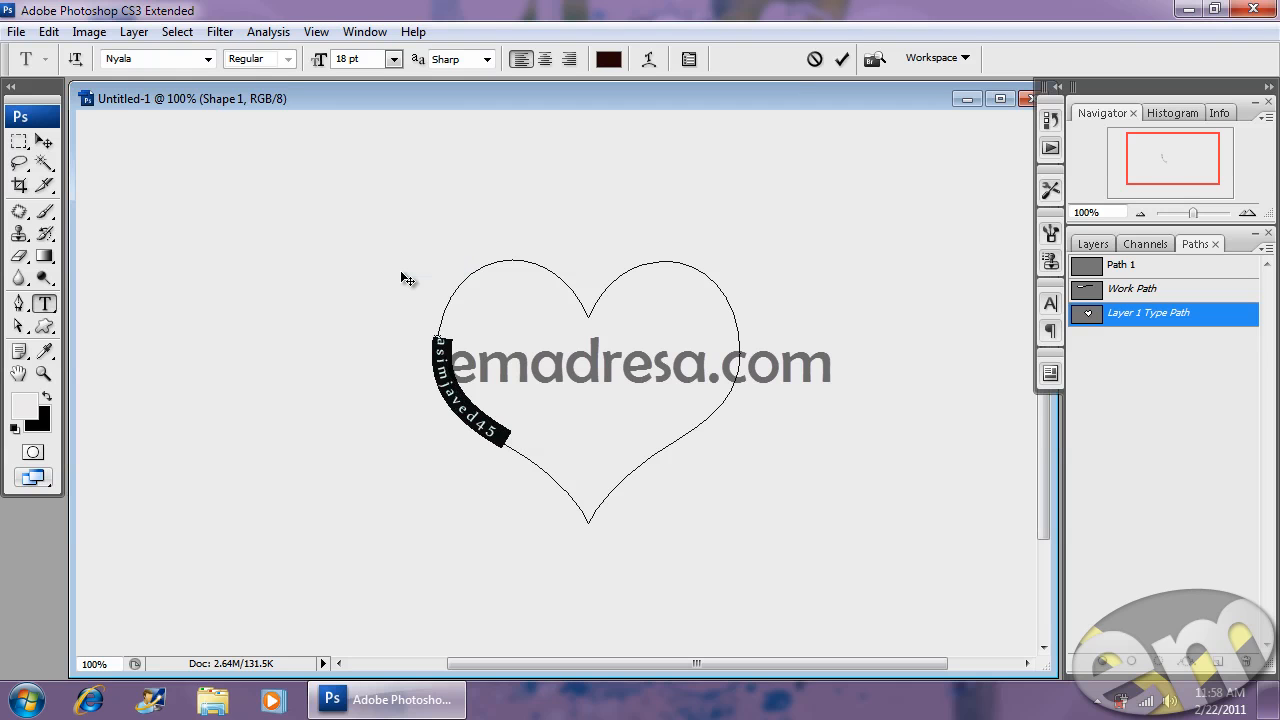
- Copy the name and paste repeated copies around the rest of the heart path
{"action": "key", "text": "ctrl+t"}
{"action": "key", "text": "ctrl+c"}
{"action": "key", "text": "Right"}
{"action": "key", "text": "ctrl+v"}
{"action": "key", "text": "ctrl+v"}
{"action": "key", "text": "ctrl+v"}
{"action": "key", "text": "ctrl+v"}
{"action": "key", "text": "ctrl+v"}
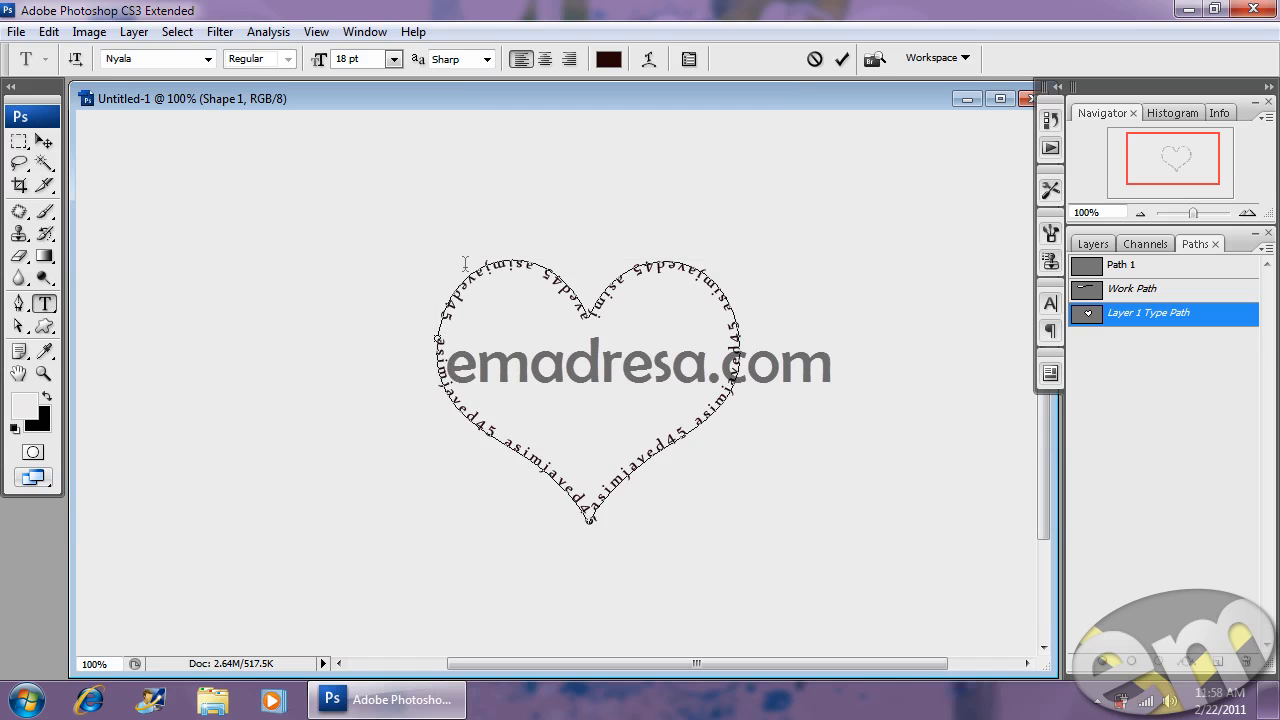
{"action": "key", "text": "ctrl+a"}
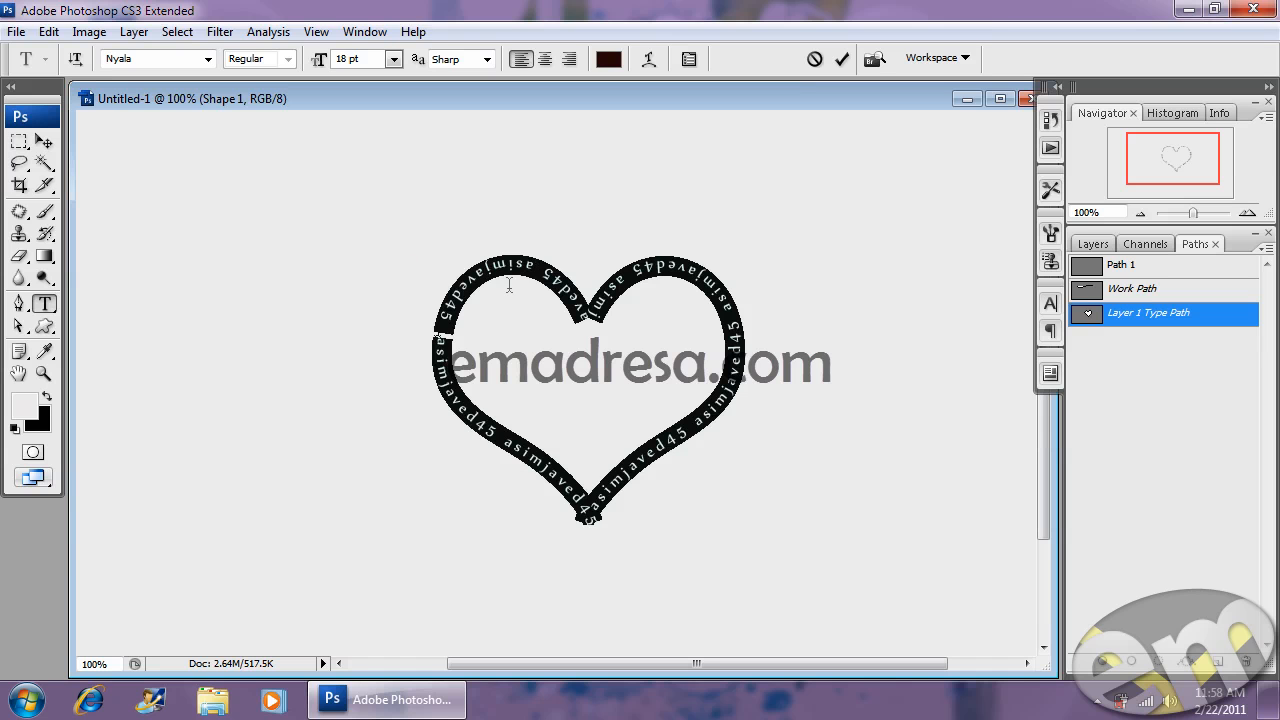
- Flip the path text horizontally via Edit > Transform Path to the heart's outside
{"action": "left_click", "coordinate": [48, 31]}
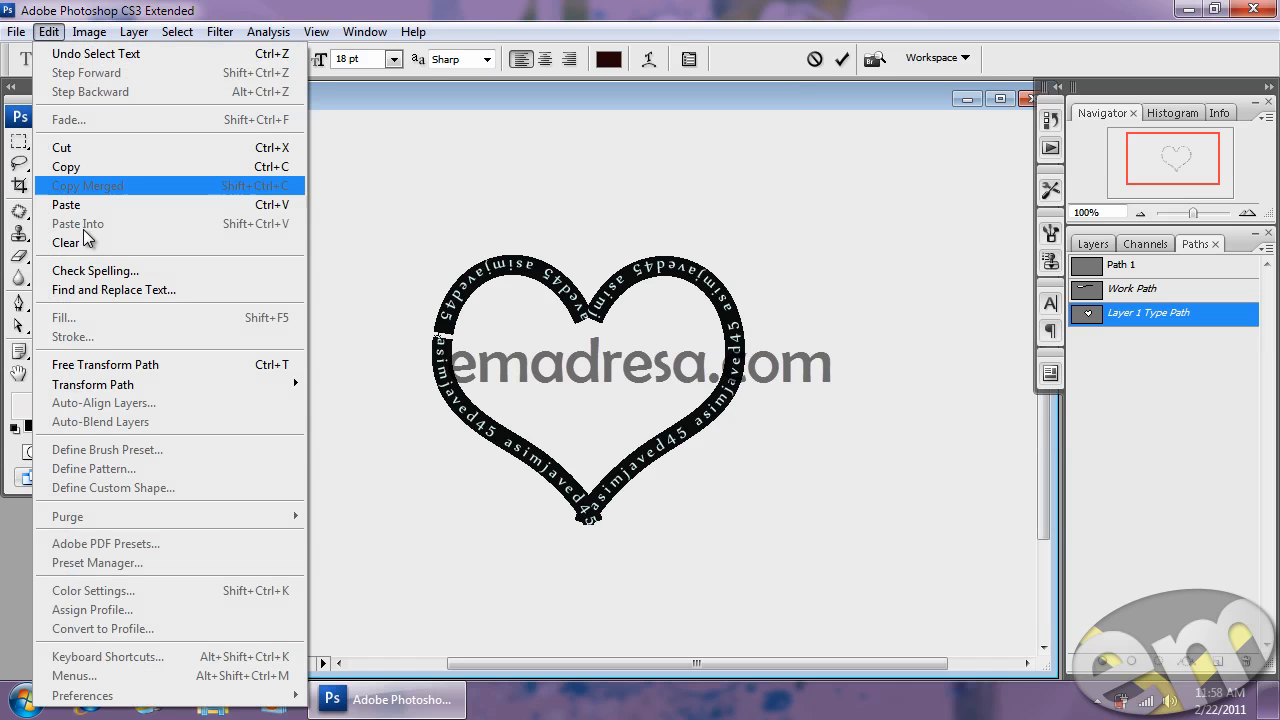
{"action": "mouse_move", "coordinate": [130, 384]}
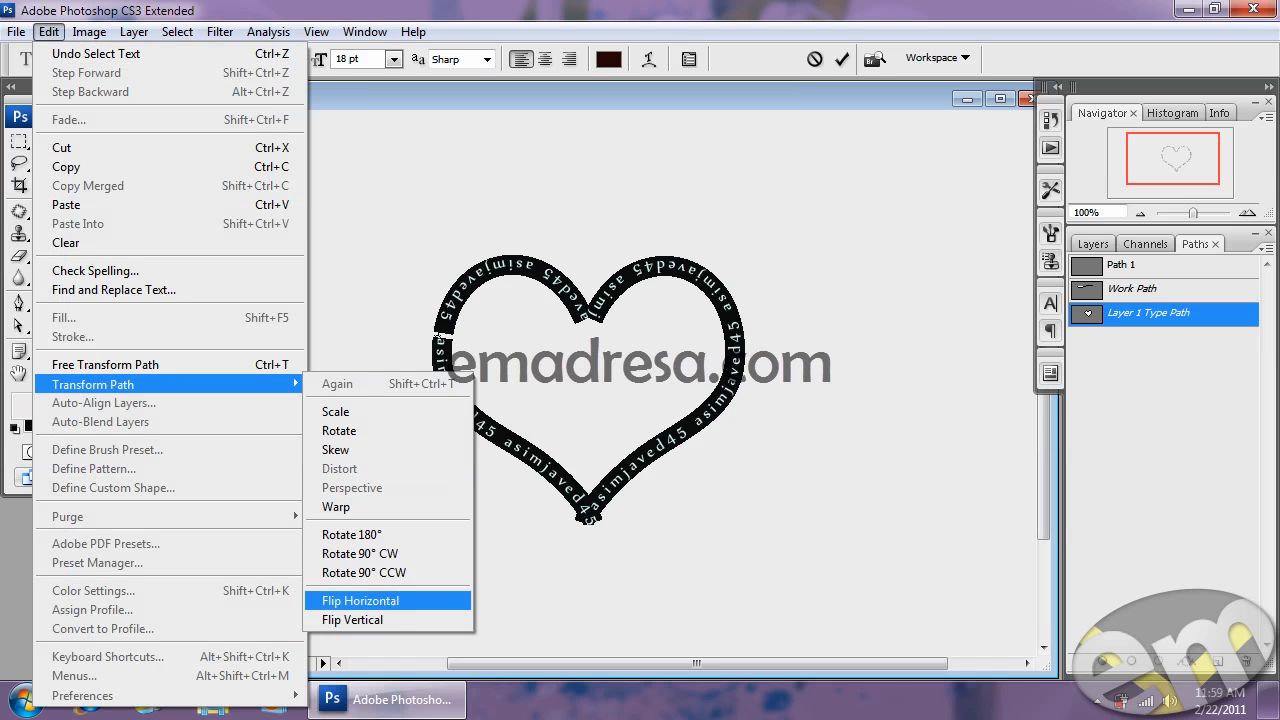
{"action": "left_click", "coordinate": [392, 600]}
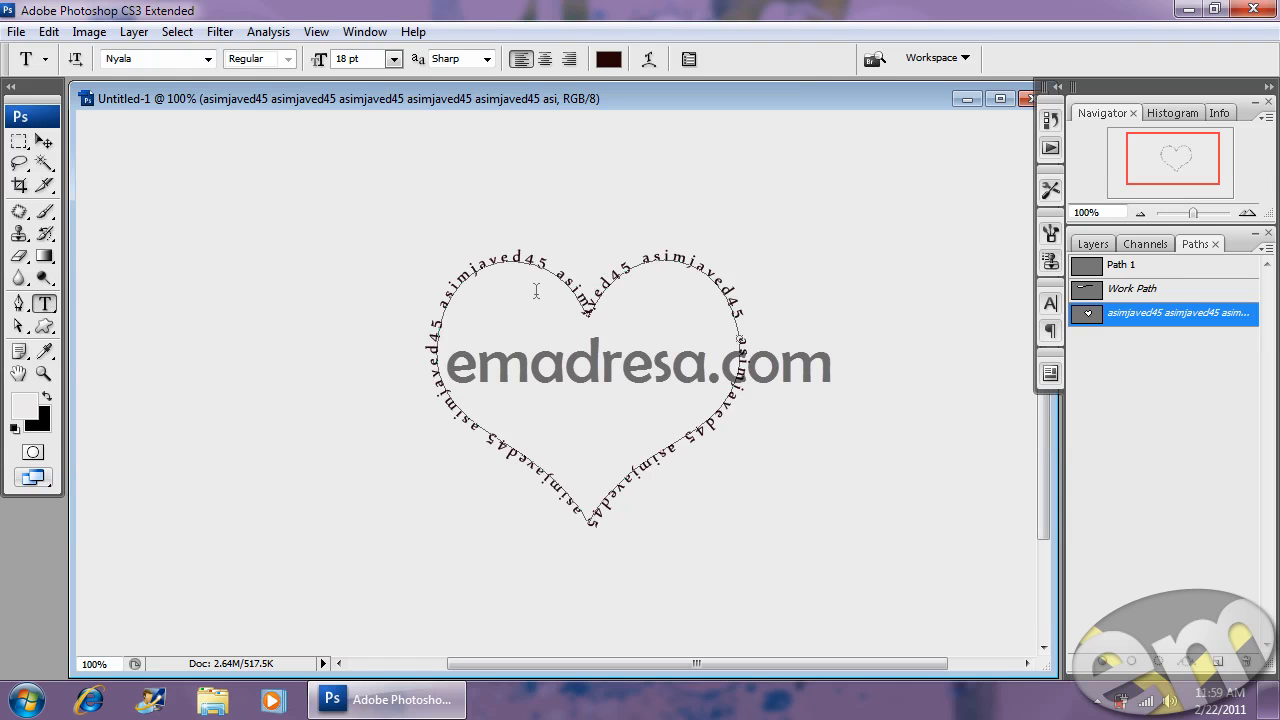
- Set the heart path text's baseline shift to 7 pt and commit
{"action": "left_click", "coordinate": [514, 252]}
{"action": "key", "text": "ctrl+a"}
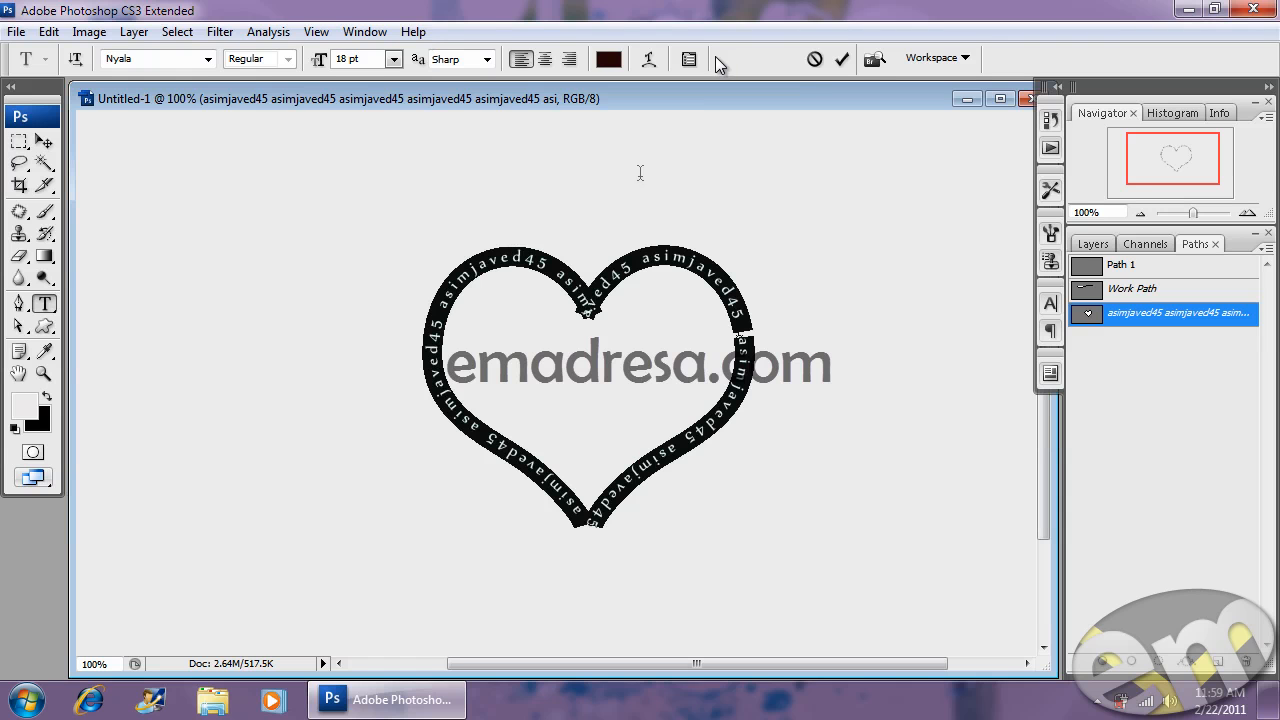
{"action": "left_click", "coordinate": [689, 59]}
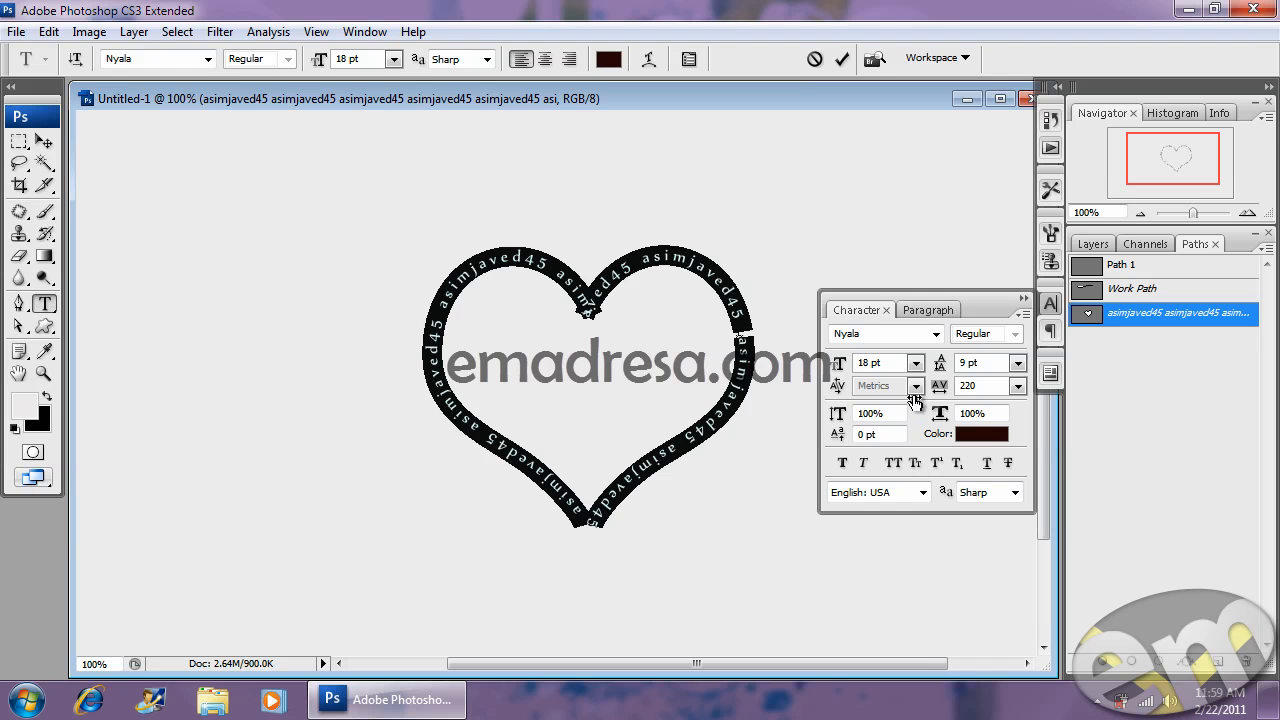
{"action": "key", "text": "Up"}
{"action": "key", "text": "Up"}
{"action": "key", "text": "Up"}
{"action": "key", "text": "Up"}
{"action": "key", "text": "Up"}
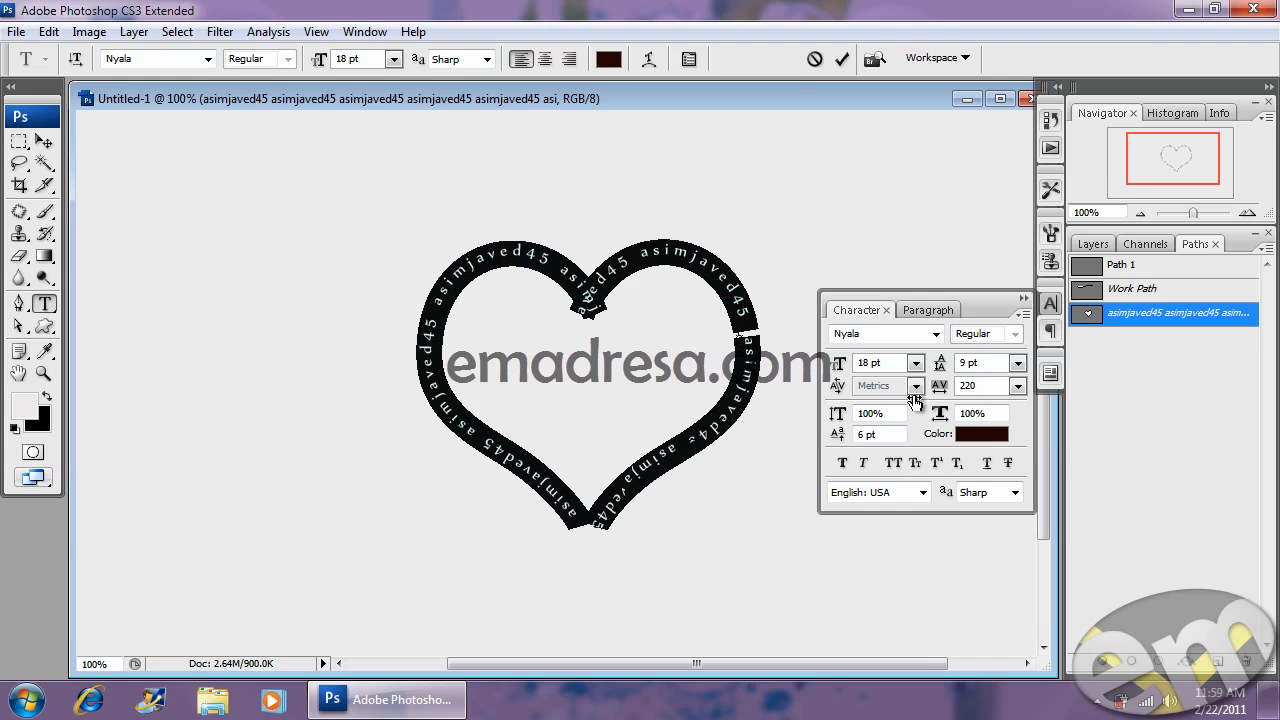
{"action": "key", "text": "Up"}
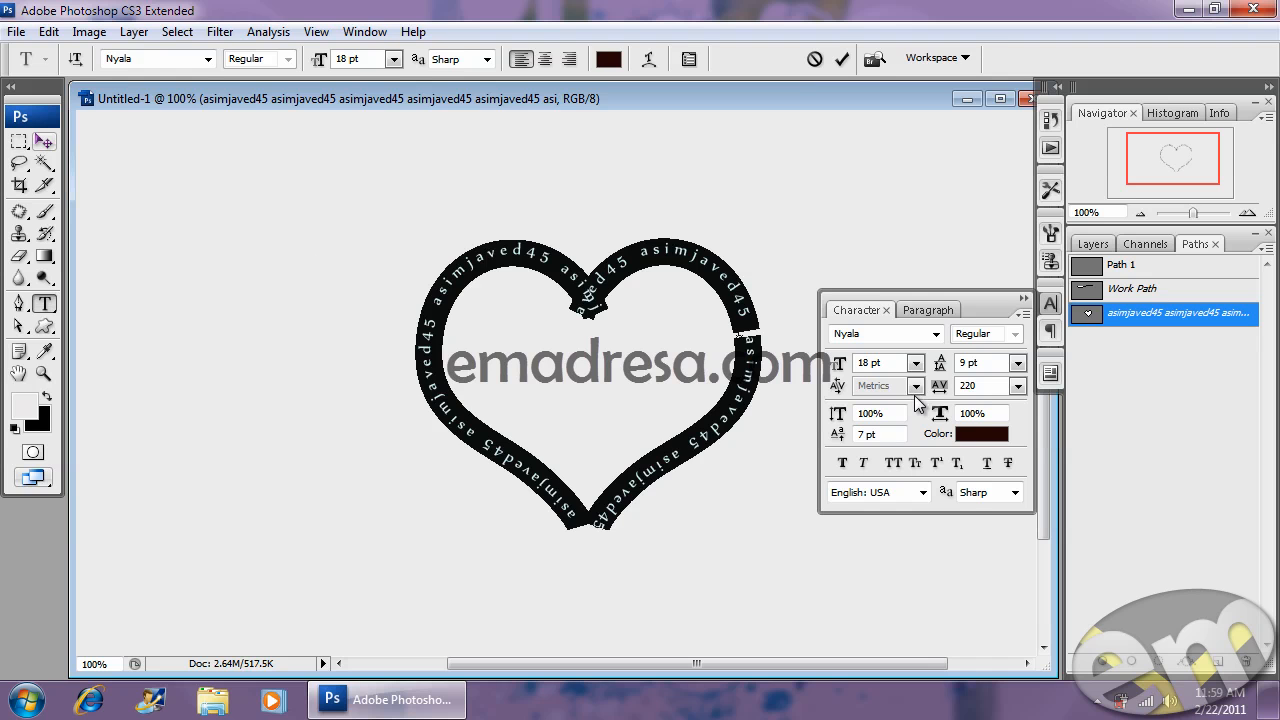
{"action": "key", "text": "ctrl+Return"}
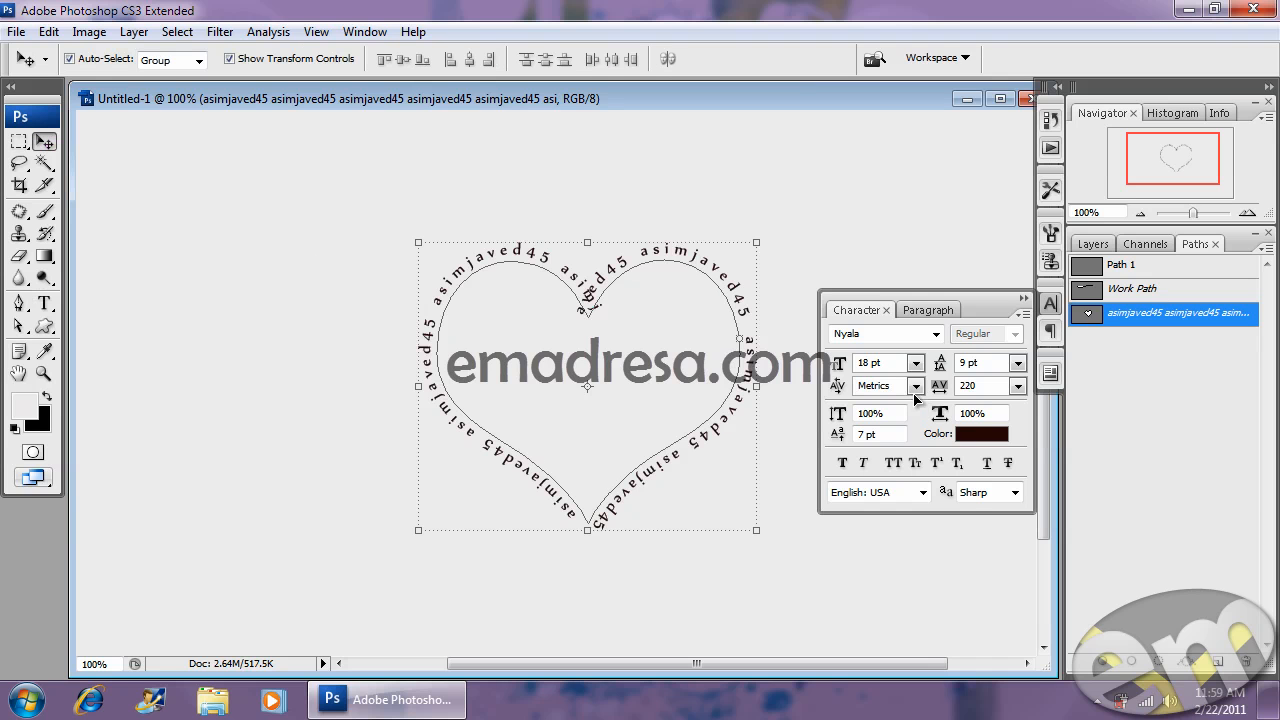
- Raise the heart path text's baseline shift to 20 pt, commit, and restore the Layers panel
{"action": "key", "text": "t"}
{"action": "left_click", "coordinate": [544, 287]}
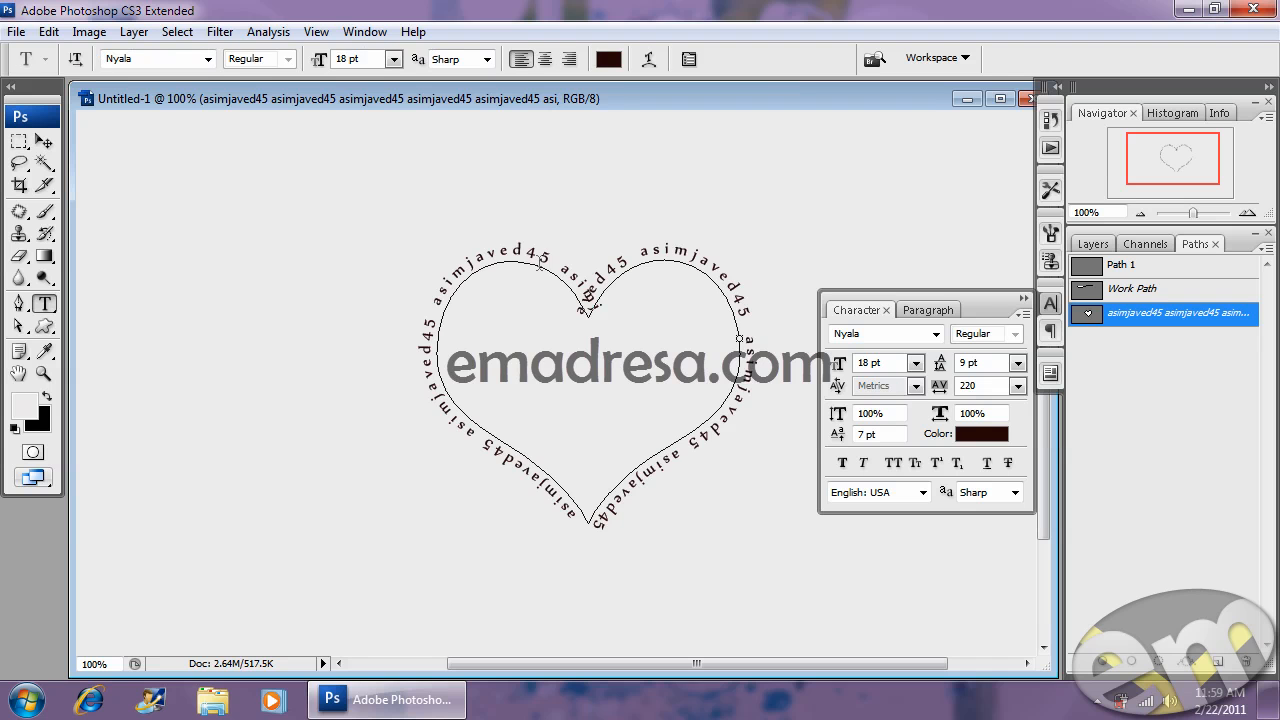
{"action": "key", "text": "ctrl+a"}
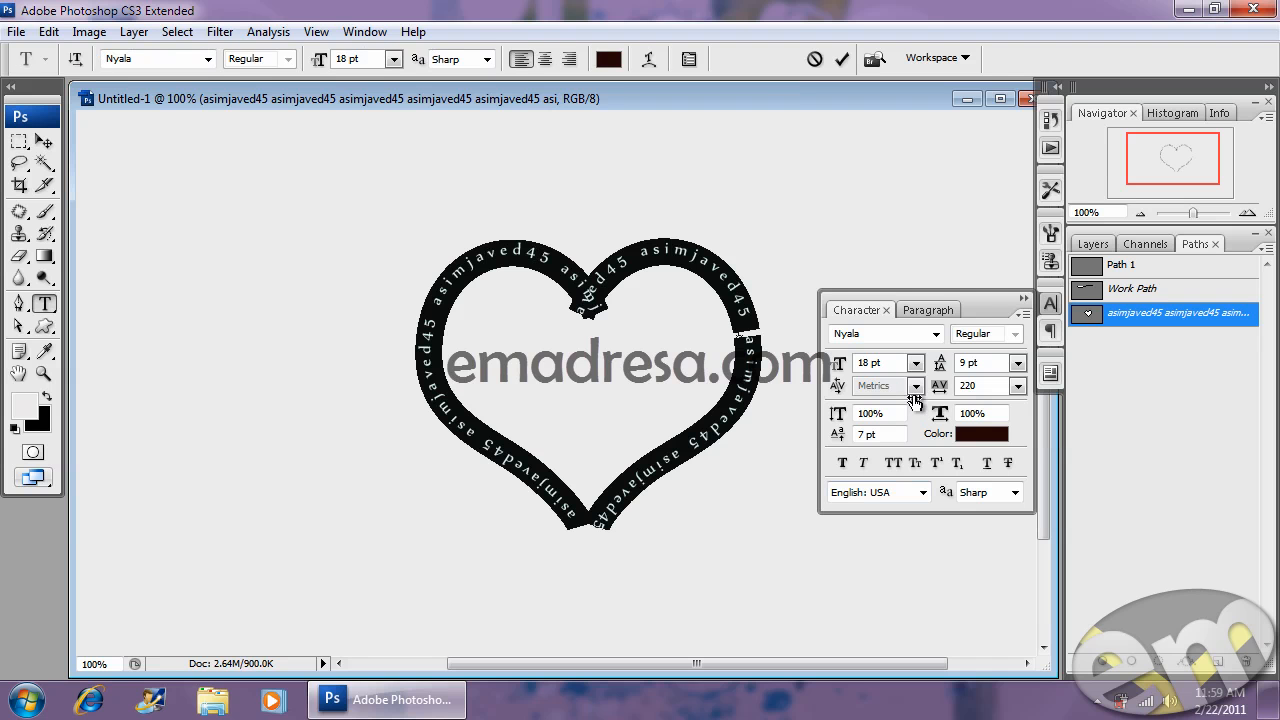
{"action": "left_click_drag", "start_coordinate": [838, 434], "coordinate": [915, 401]}
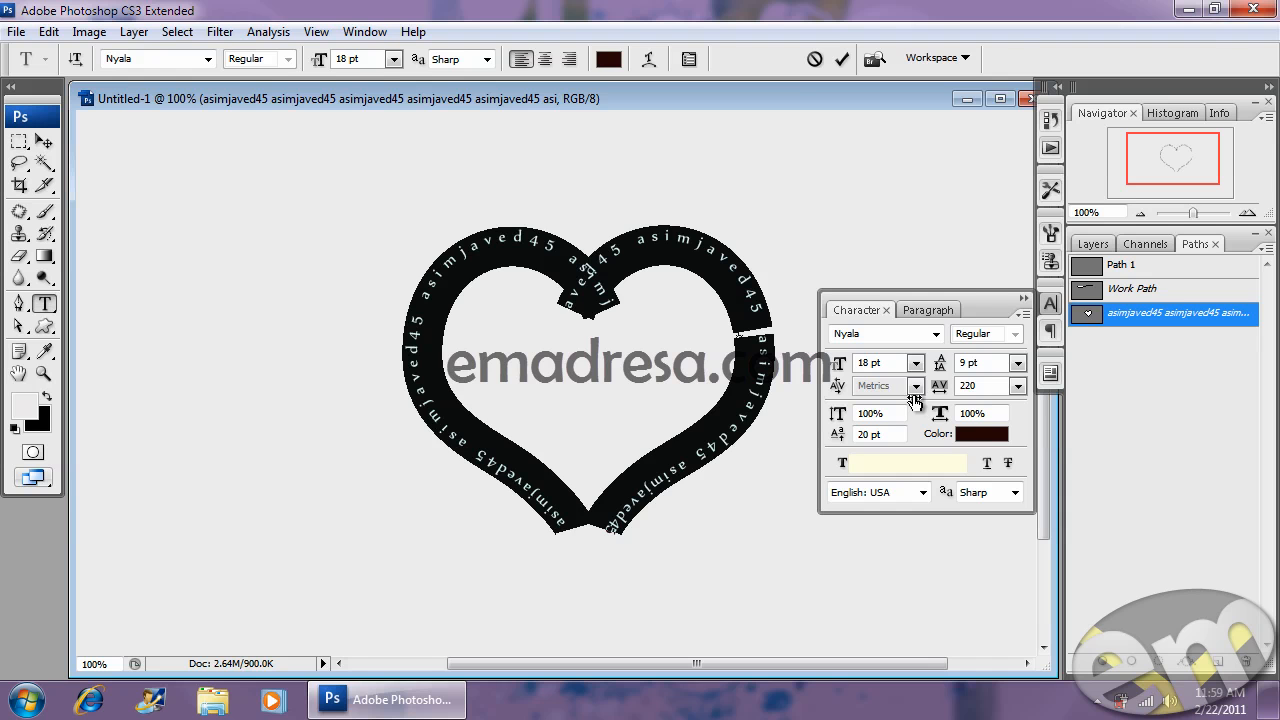
{"action": "key", "text": "a"}
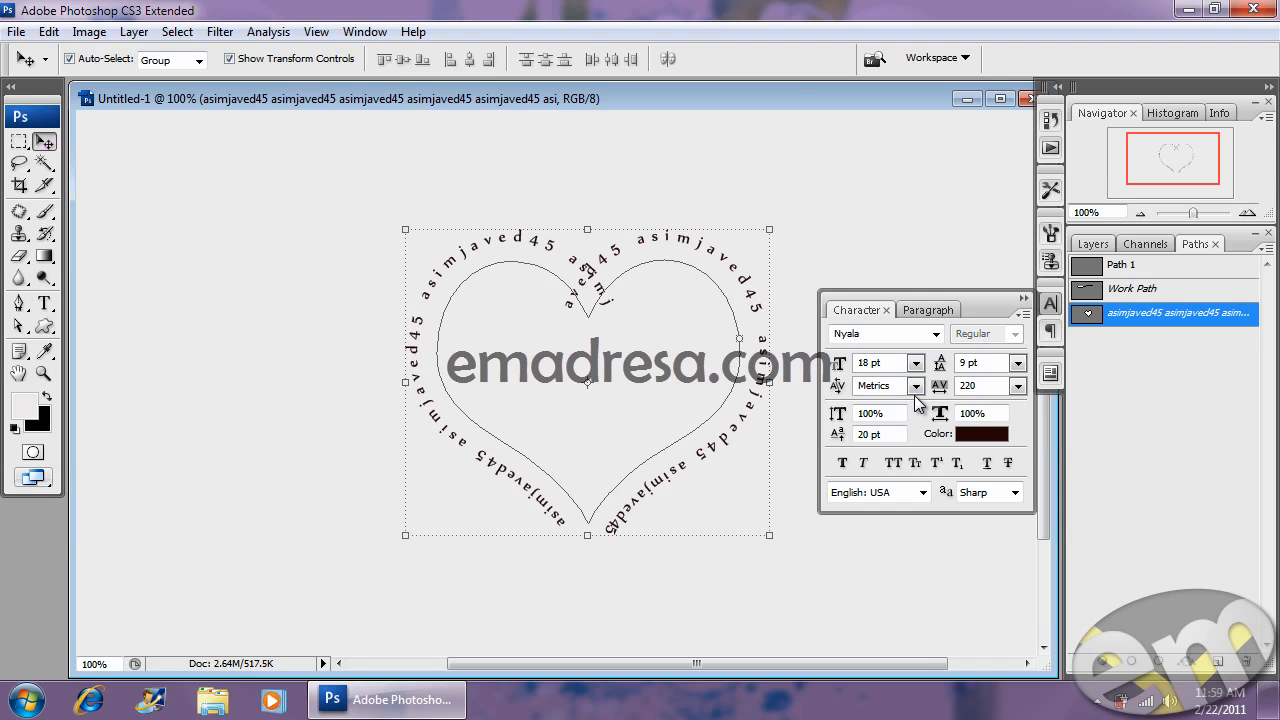
{"action": "key", "text": "F7"}
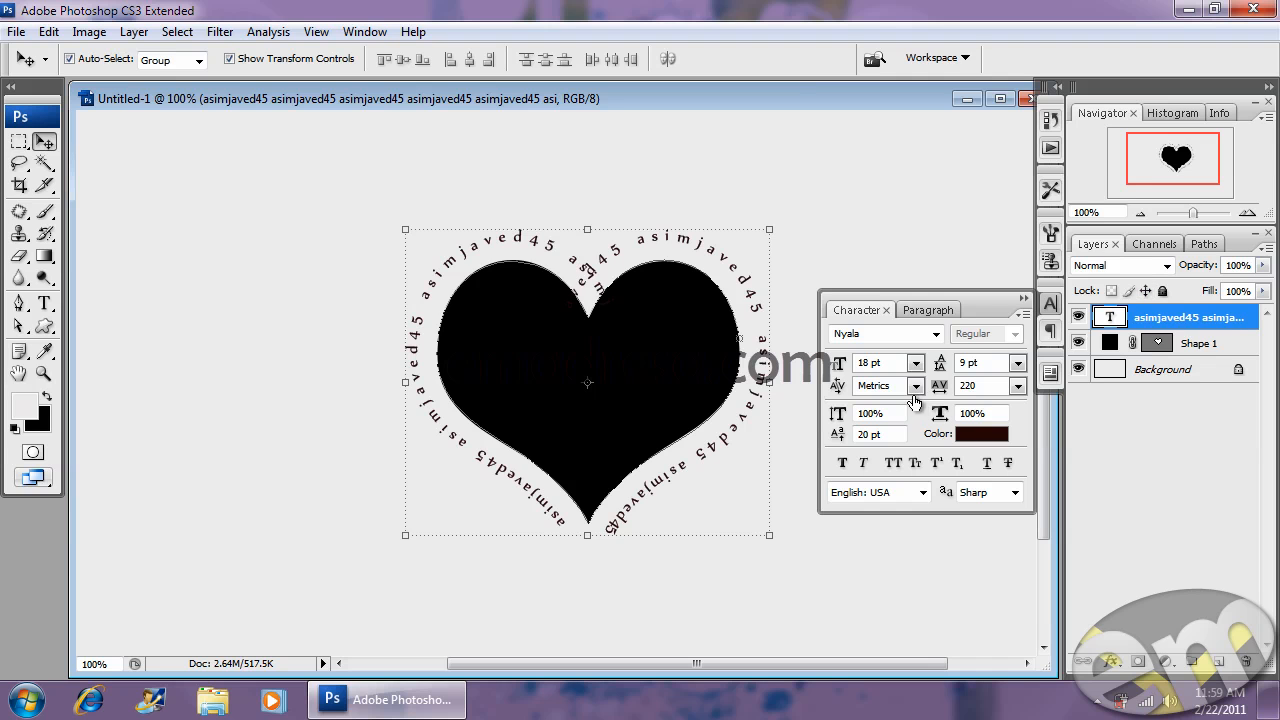
{"action": "left_click", "coordinate": [914, 396]}
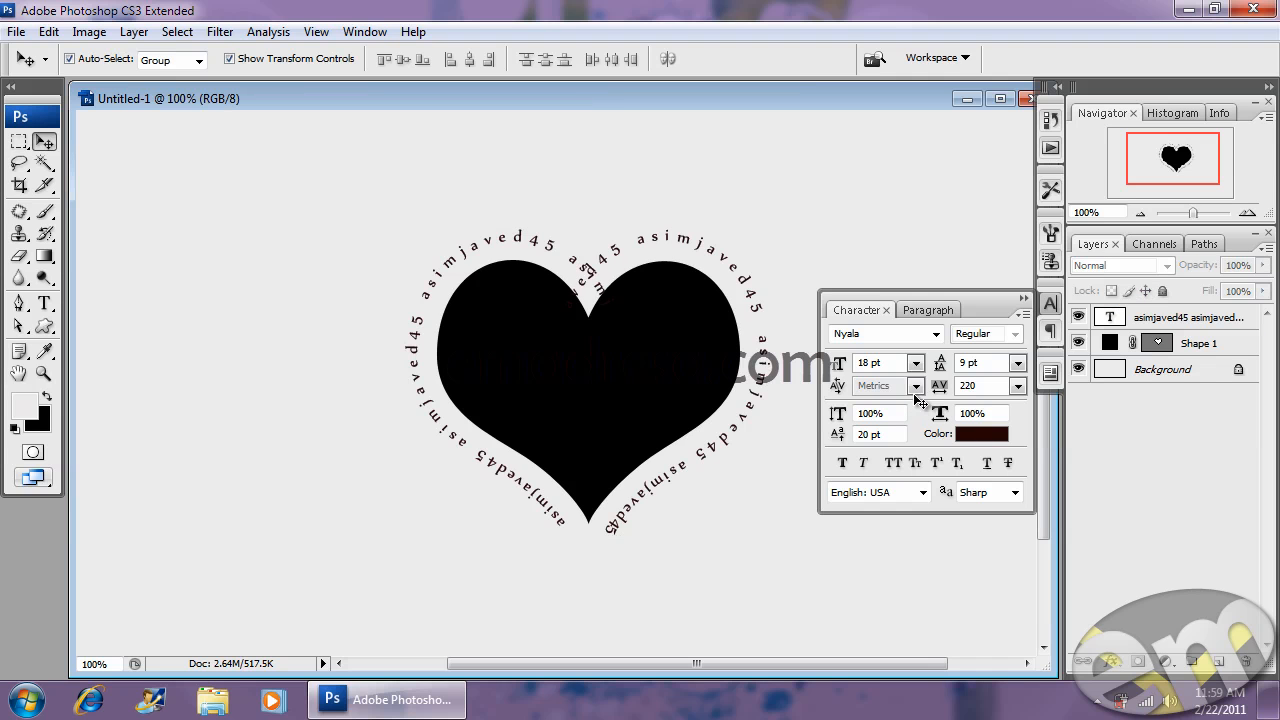
- Minimize Photoshop and open the asimm image from the desktop
{"action": "left_click", "coordinate": [1196, 9]}
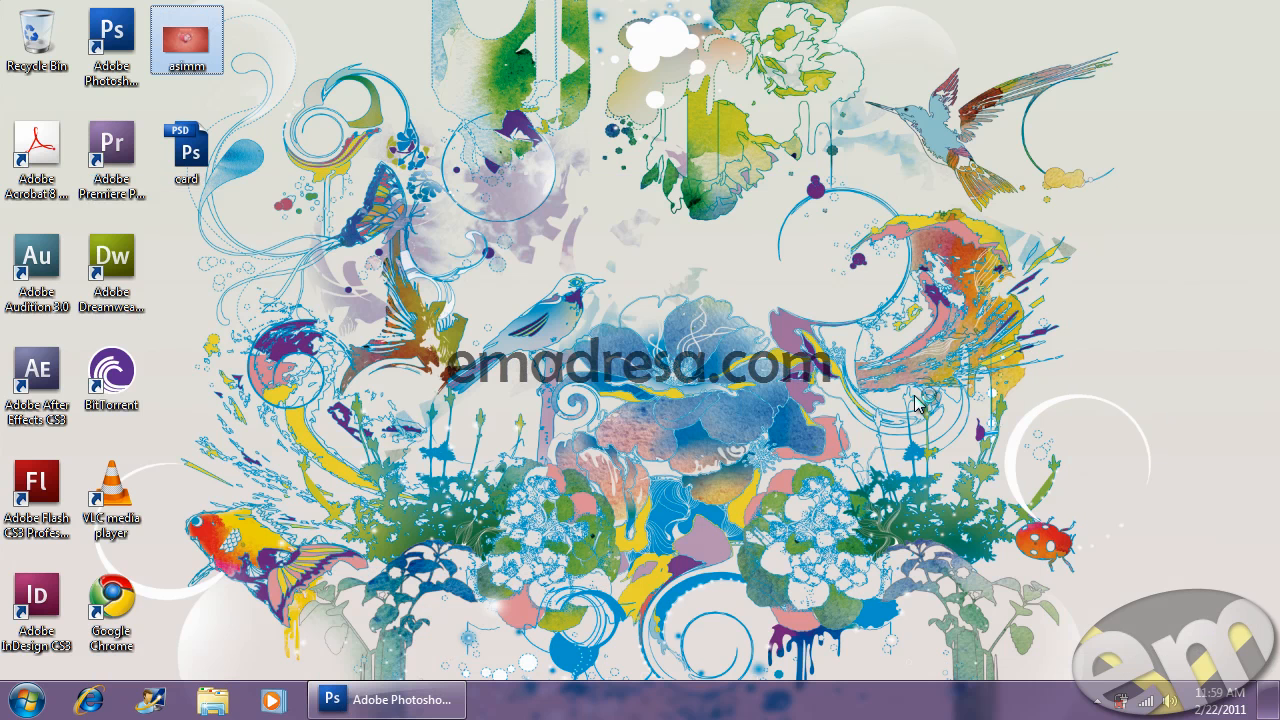
{"action": "key", "text": "Return"}
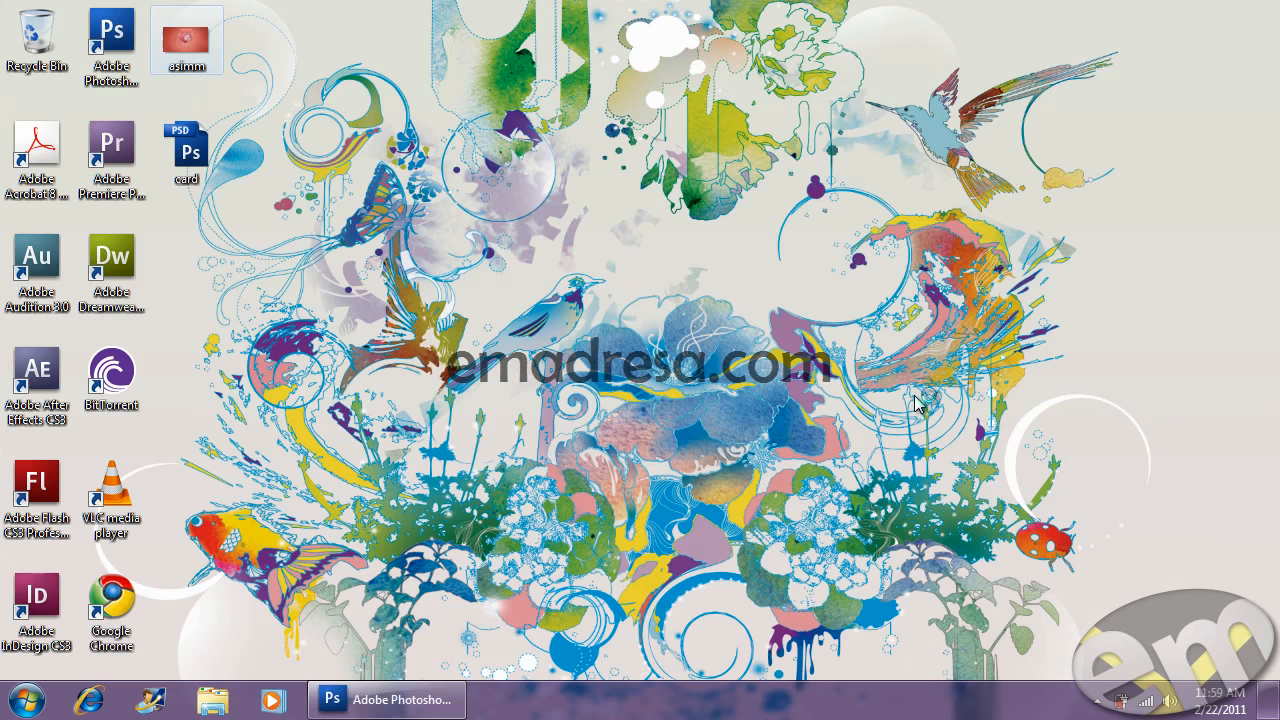